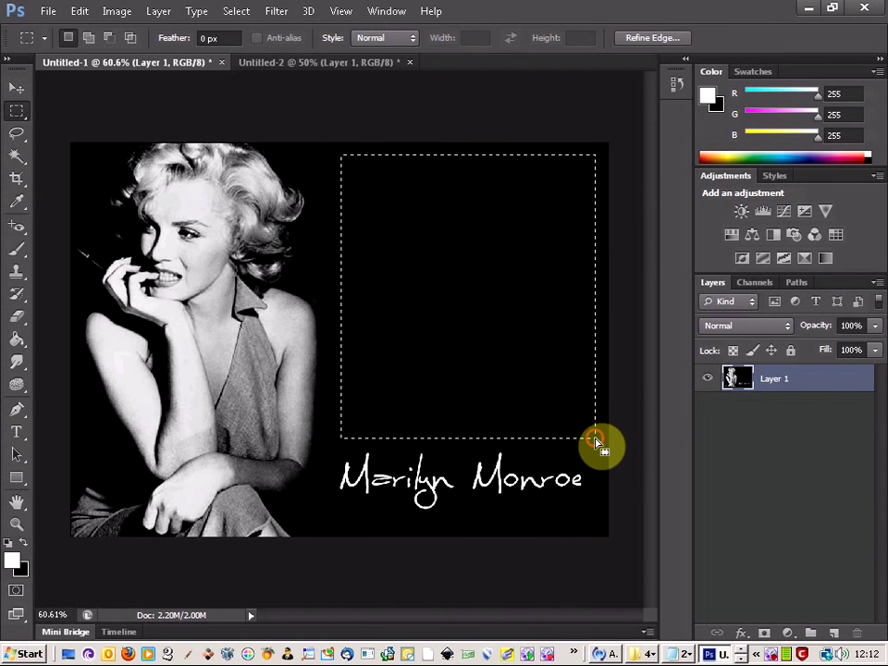
# Step: Clear the rectangular selection in Untitled-1 and switch to the Untitled-2 document
pyautogui.rightClick(424, 254)
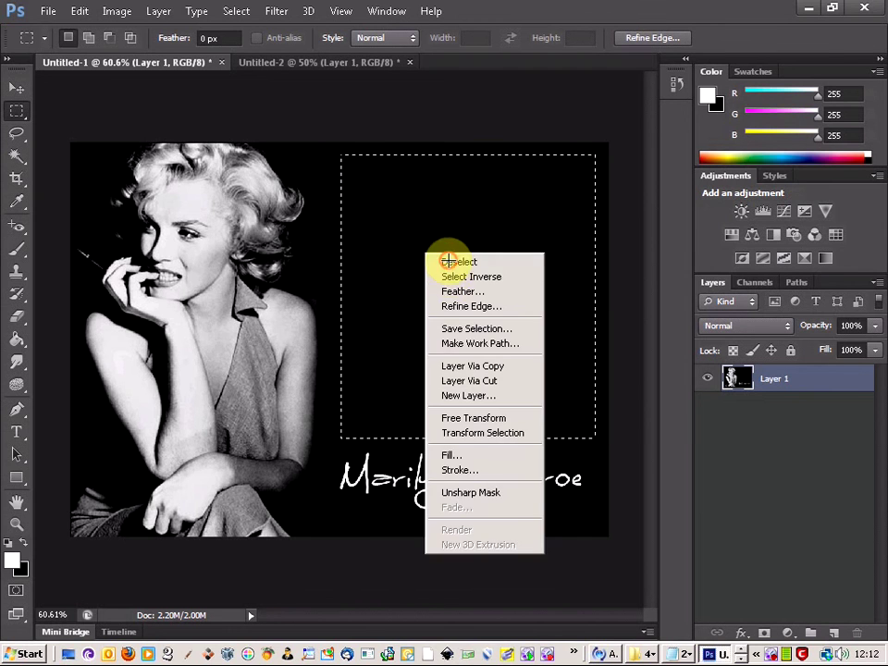
pyautogui.click(433, 260)
pyautogui.click(314, 62)
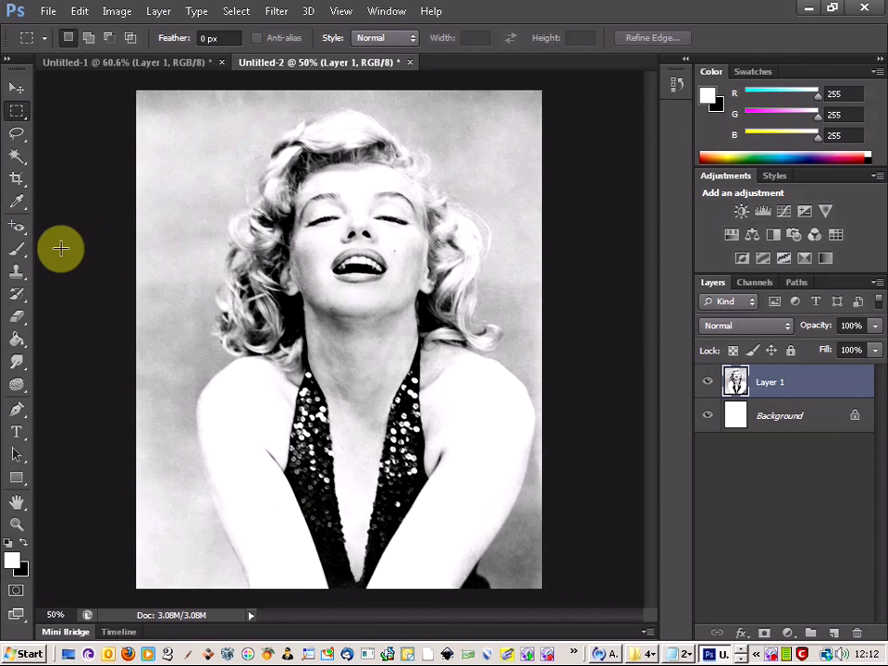
# Step: Erase the grey background around the woman in Untitled-2 with the 137 px Eraser
pyautogui.click(17, 318)
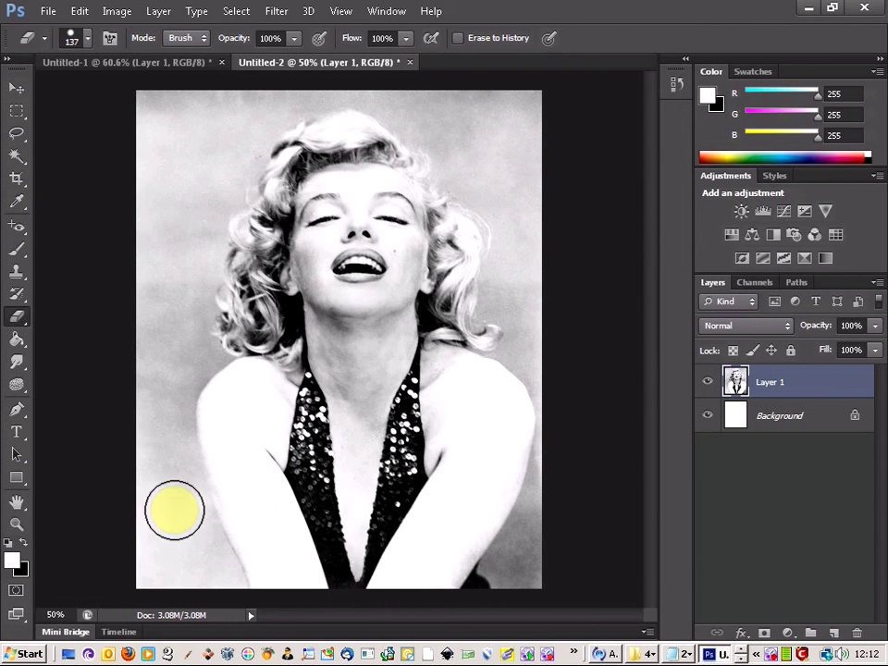
pyautogui.moveTo(204, 576)
pyautogui.mouseDown()
pyautogui.moveTo(159, 570)
pyautogui.moveTo(179, 558)
pyautogui.moveTo(174, 520)
pyautogui.moveTo(165, 505)
pyautogui.moveTo(155, 516)
pyautogui.moveTo(161, 383)
pyautogui.moveTo(177, 348)
pyautogui.moveTo(192, 218)
pyautogui.moveTo(247, 106)
pyautogui.moveTo(145, 101)
pyautogui.moveTo(115, 115)
pyautogui.moveTo(130, 199)
pyautogui.moveTo(129, 343)
pyautogui.moveTo(144, 162)
pyautogui.moveTo(160, 114)
pyautogui.moveTo(163, 180)
pyautogui.moveTo(207, 112)
pyautogui.moveTo(229, 96)
pyautogui.moveTo(380, 85)
pyautogui.moveTo(445, 112)
pyautogui.moveTo(487, 167)
pyautogui.moveTo(508, 119)
pyautogui.moveTo(500, 96)
pyautogui.moveTo(487, 96)
pyautogui.moveTo(524, 103)
pyautogui.moveTo(510, 179)
pyautogui.moveTo(524, 272)
pyautogui.moveTo(513, 291)
pyautogui.moveTo(567, 392)
pyautogui.moveTo(574, 458)
pyautogui.moveTo(571, 557)
pyautogui.moveTo(535, 573)
pyautogui.mouseUp()
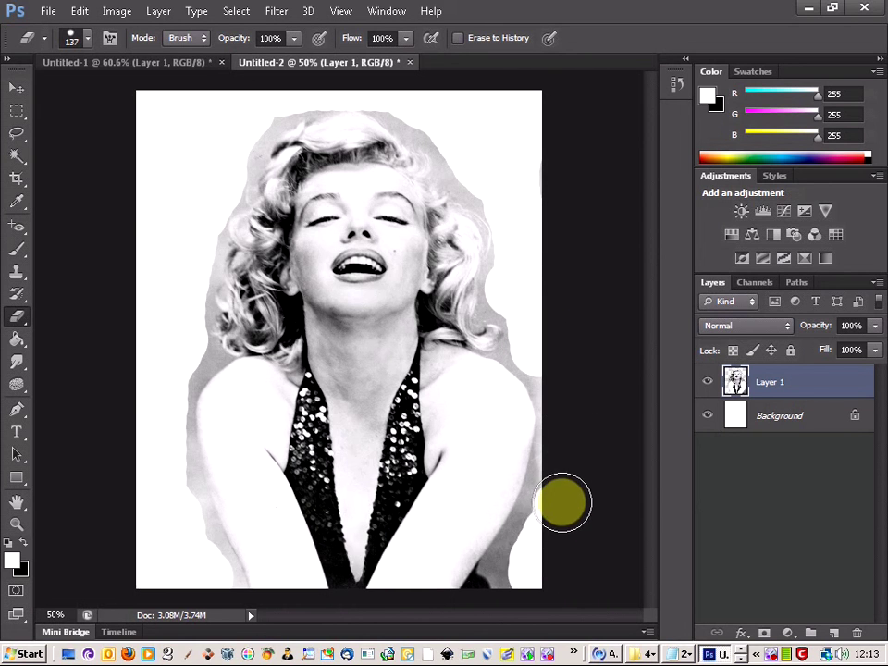
pyautogui.moveTo(567, 473)
pyautogui.mouseDown()
pyautogui.moveTo(550, 538)
pyautogui.moveTo(527, 568)
pyautogui.mouseUp()
pyautogui.hotkey('ctrl', 'z')
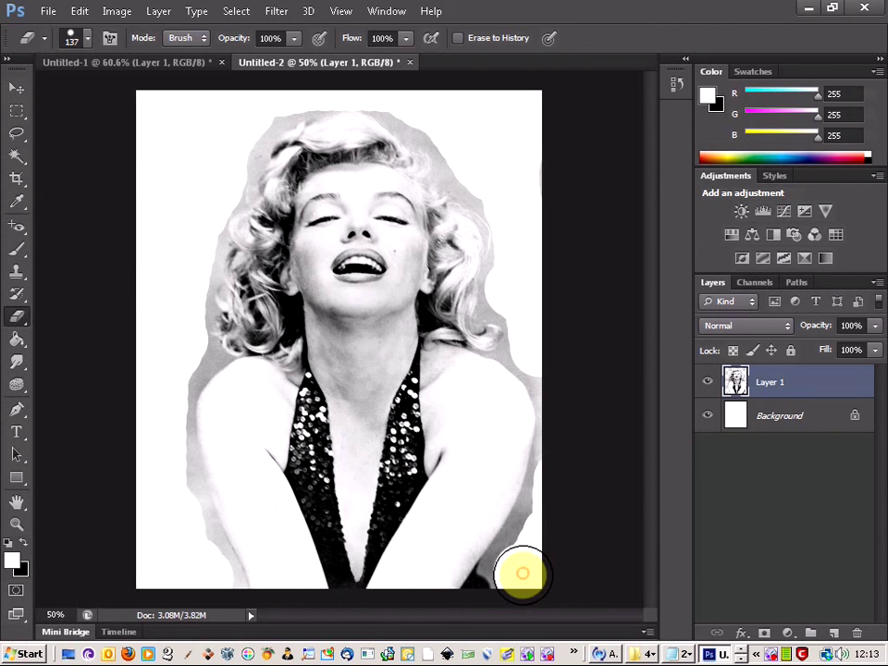
# Step: Copy a rectangular area enclosing the roughly erased woman and paste it into Untitled-1
pyautogui.click(17, 88)
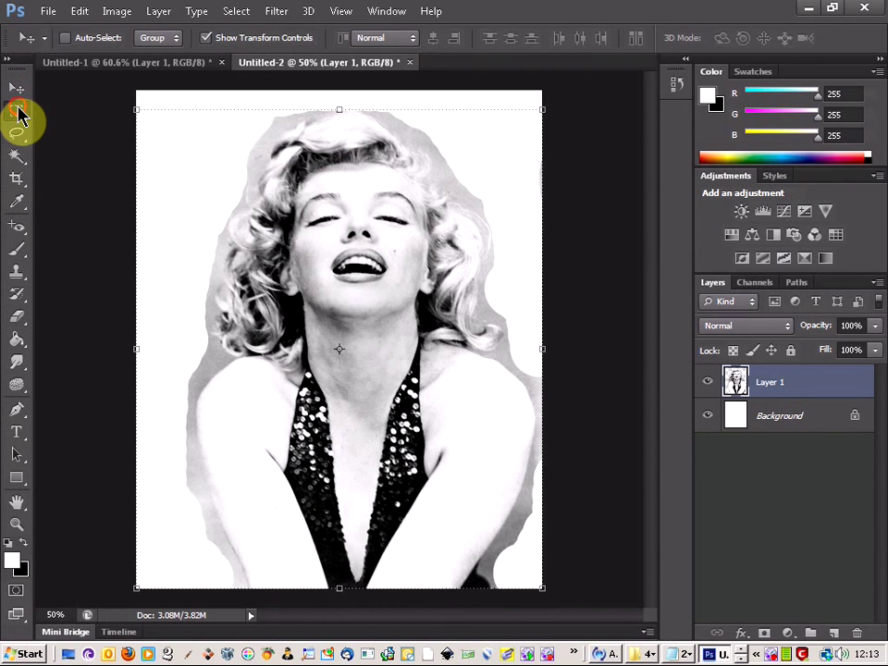
pyautogui.click(18, 111)
pyautogui.moveTo(169, 104); pyautogui.dragTo(552, 612)
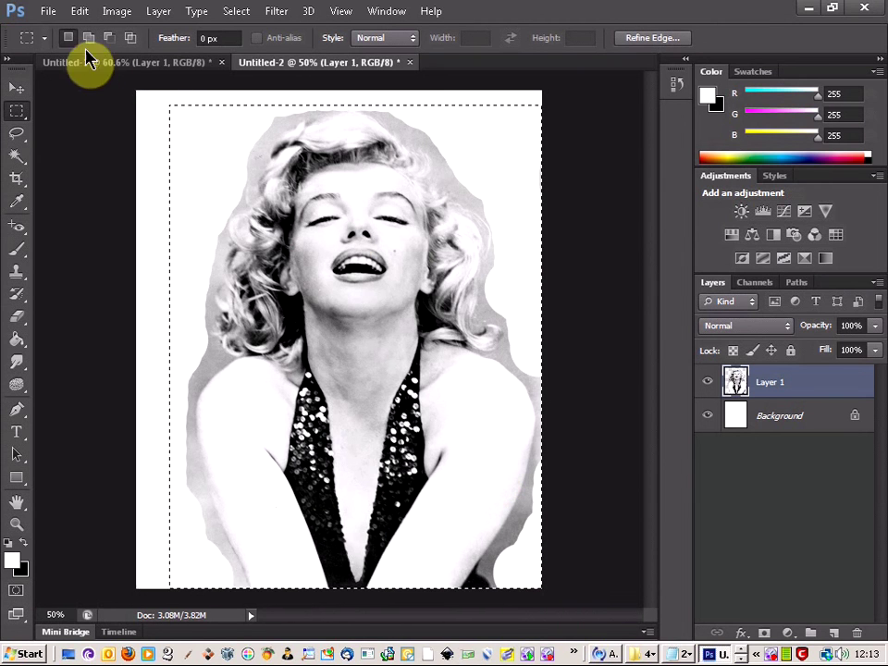
pyautogui.click(145, 65)
pyautogui.hotkey('ctrl', 'v')
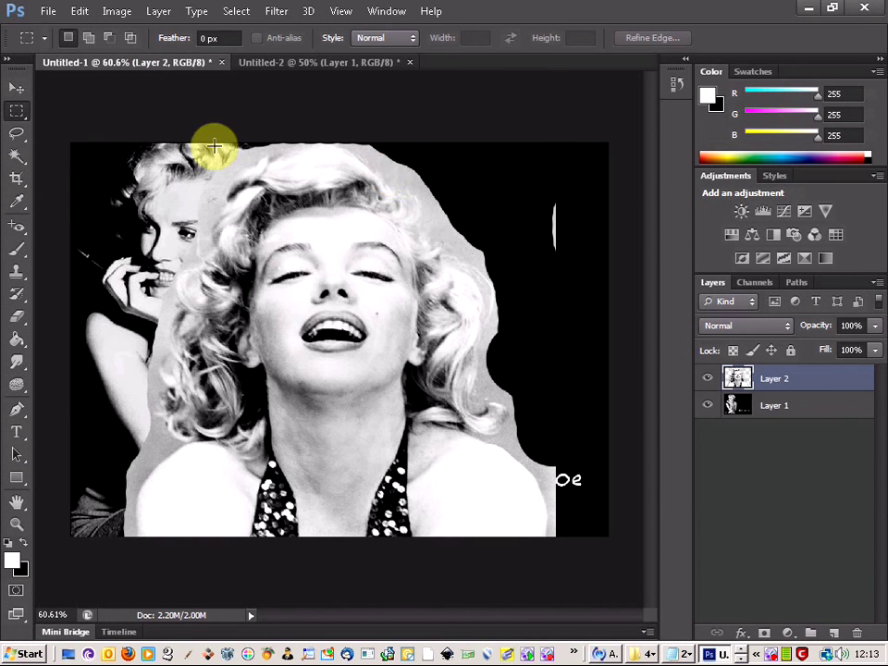
# Step: Scale the pasted portrait to about 49% and position it above the Marilyn Monroe lettering, applying the transformation
pyautogui.click(17, 87)
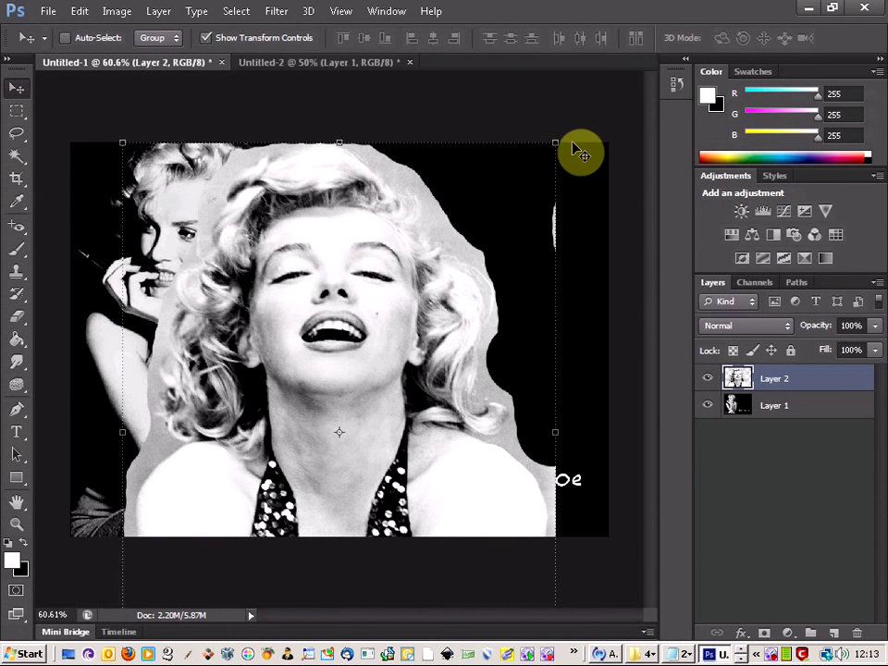
pyautogui.moveTo(557, 141); pyautogui.dragTo(416, 366)
pyautogui.moveTo(311, 406); pyautogui.dragTo(501, 179)
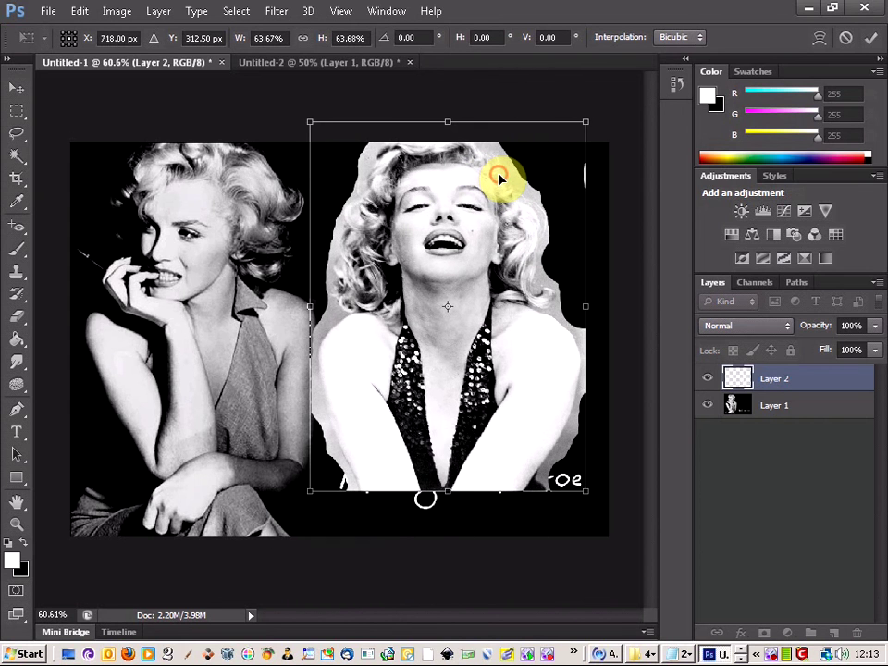
pyautogui.moveTo(589, 121); pyautogui.dragTo(525, 184)
pyautogui.moveTo(457, 257); pyautogui.dragTo(502, 222)
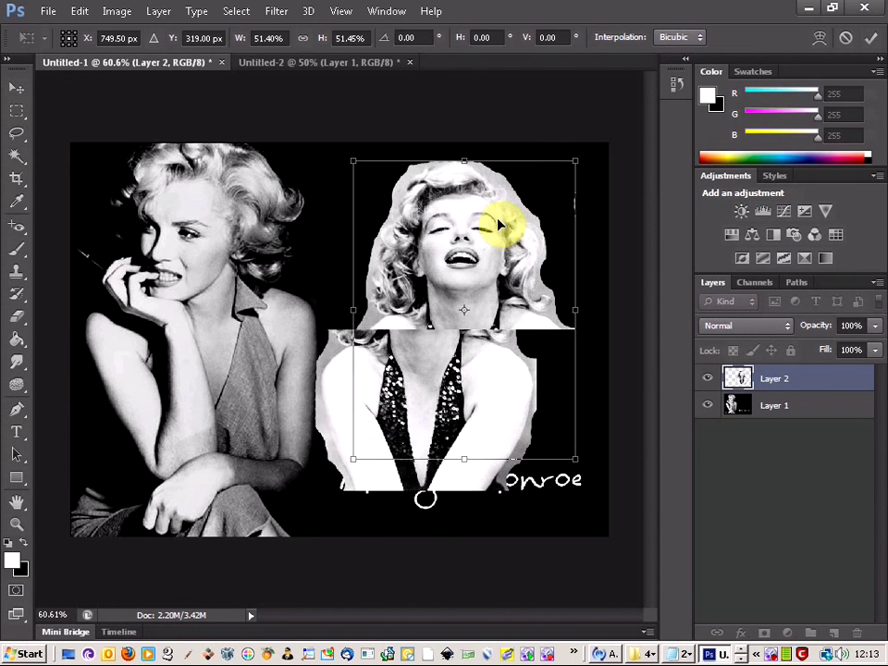
pyautogui.moveTo(579, 156); pyautogui.dragTo(571, 168)
pyautogui.moveTo(511, 222); pyautogui.dragTo(515, 220)
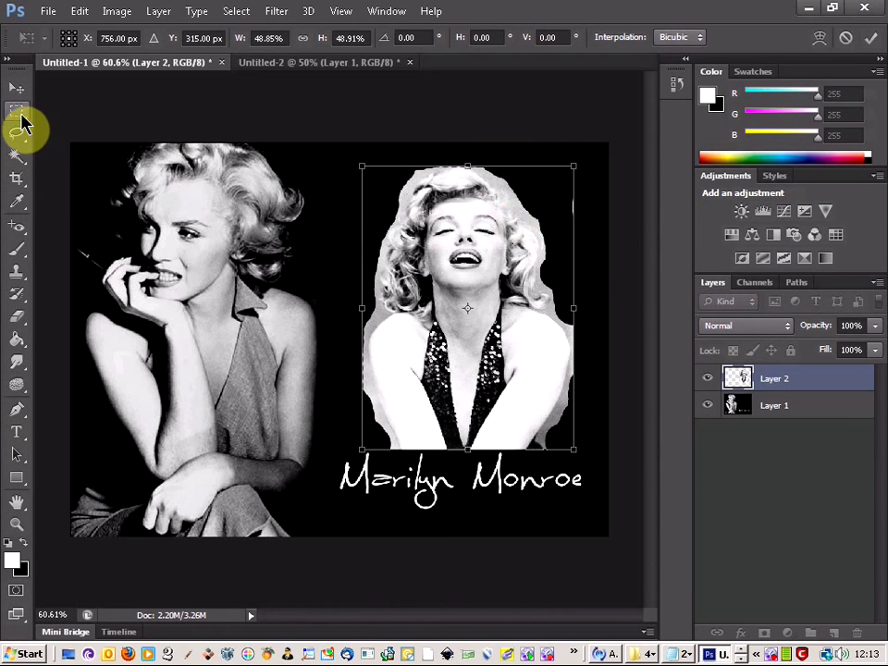
pyautogui.click(20, 113)
pyautogui.click(402, 261)
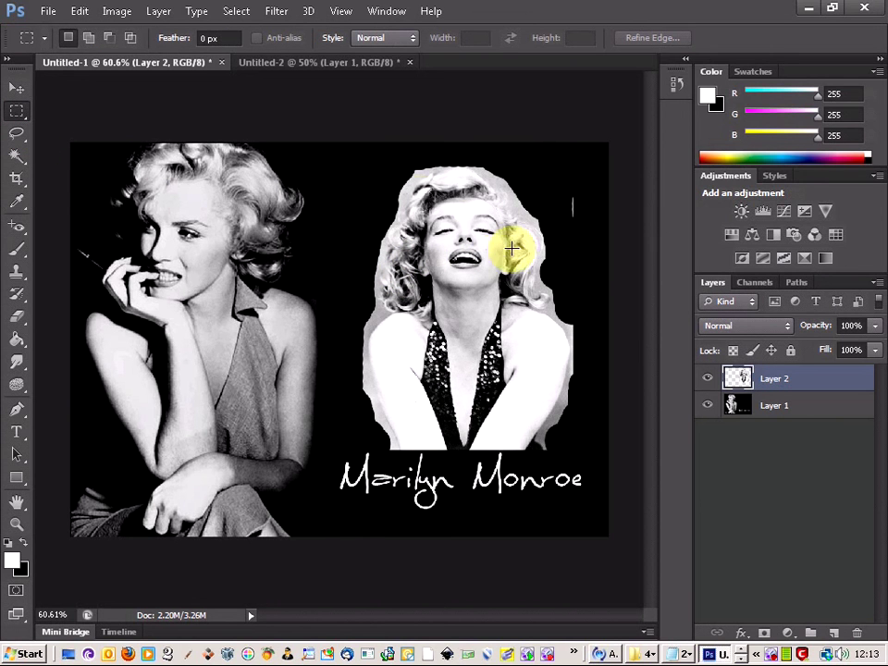
# Step: Reduce the Eraser to 25 px and erase leftover background around the pasted portrait on Layer 2
pyautogui.click(18, 315)
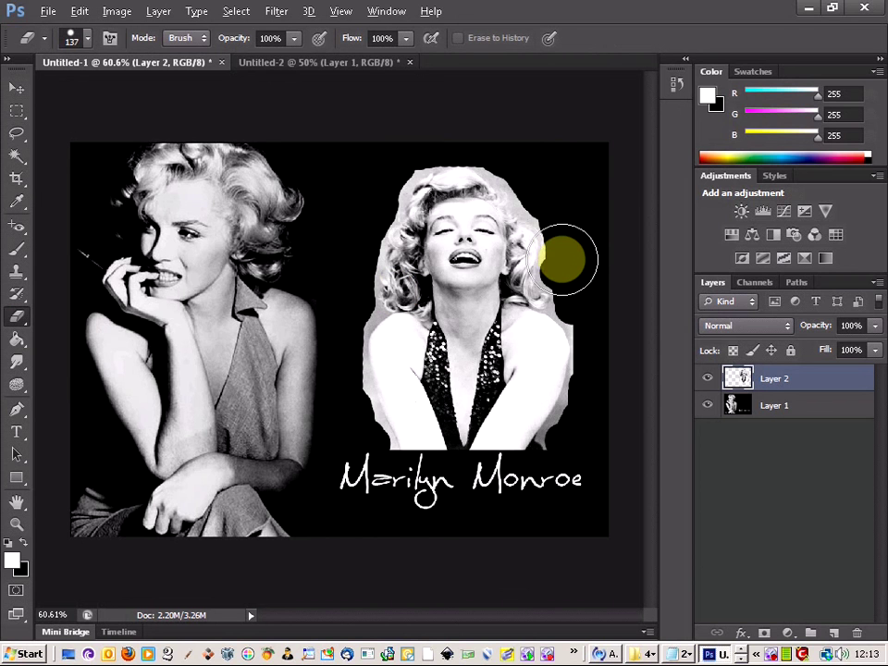
pyautogui.scroll(2, 565, 258)
pyautogui.press('[')
pyautogui.press('[')
pyautogui.press('[')
pyautogui.press('[')
pyautogui.moveTo(590, 283); pyautogui.dragTo(585, 192)
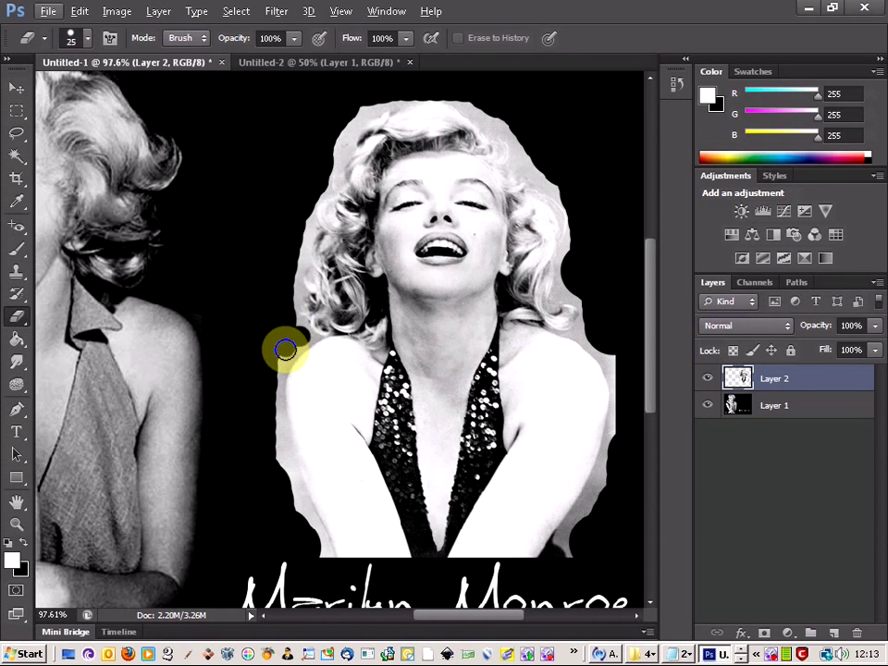
# Step: Undo the pasted portrait in Untitled-1 and the background erasing in Untitled-2
pyautogui.scroll(-3, 293, 332)
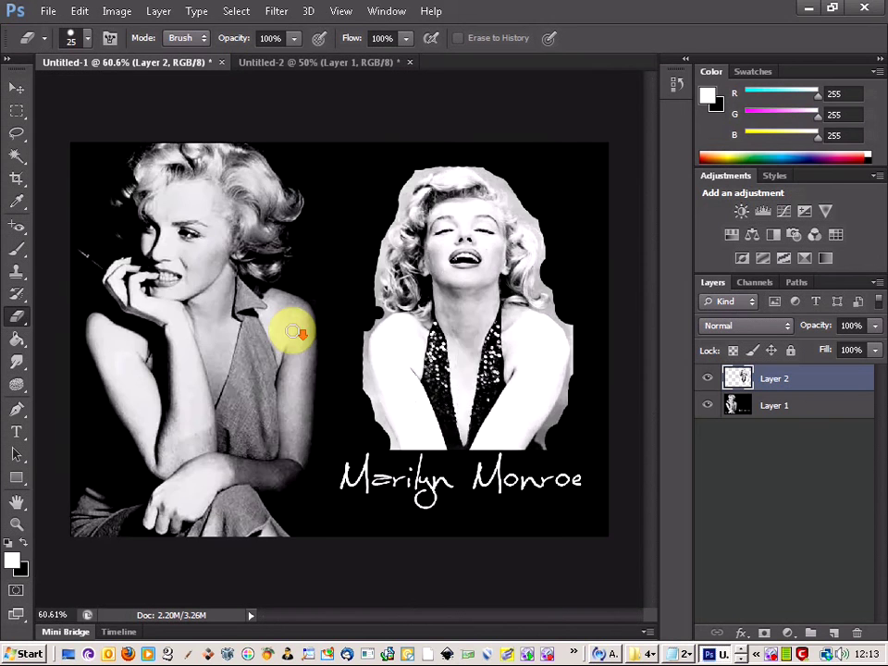
pyautogui.scroll(1, 315, 303)
pyautogui.scroll(1, 317, 300)
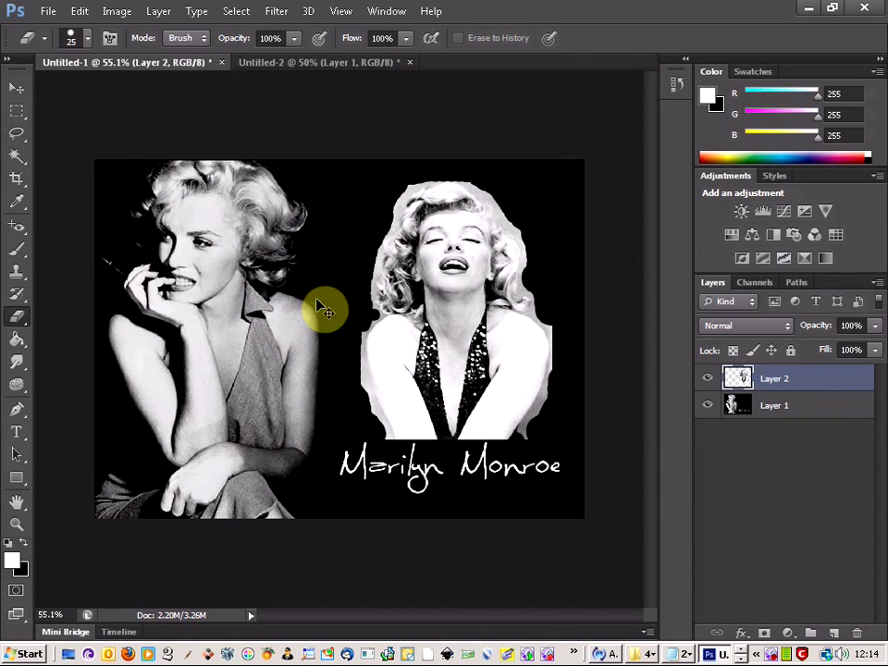
pyautogui.hotkey('ctrl', 'alt', 'z')
pyautogui.hotkey('ctrl', 'alt', 'z')
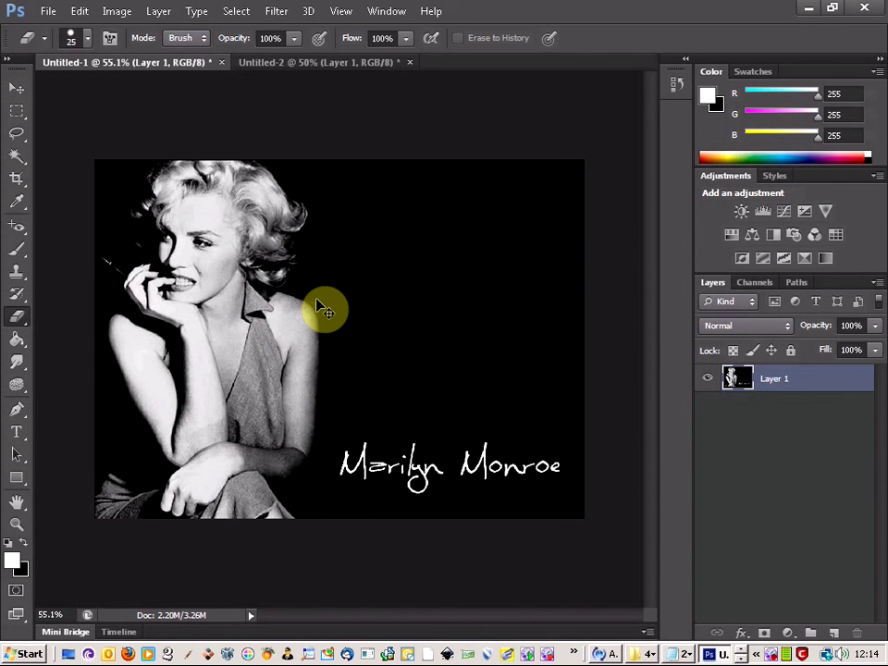
pyautogui.click(321, 62)
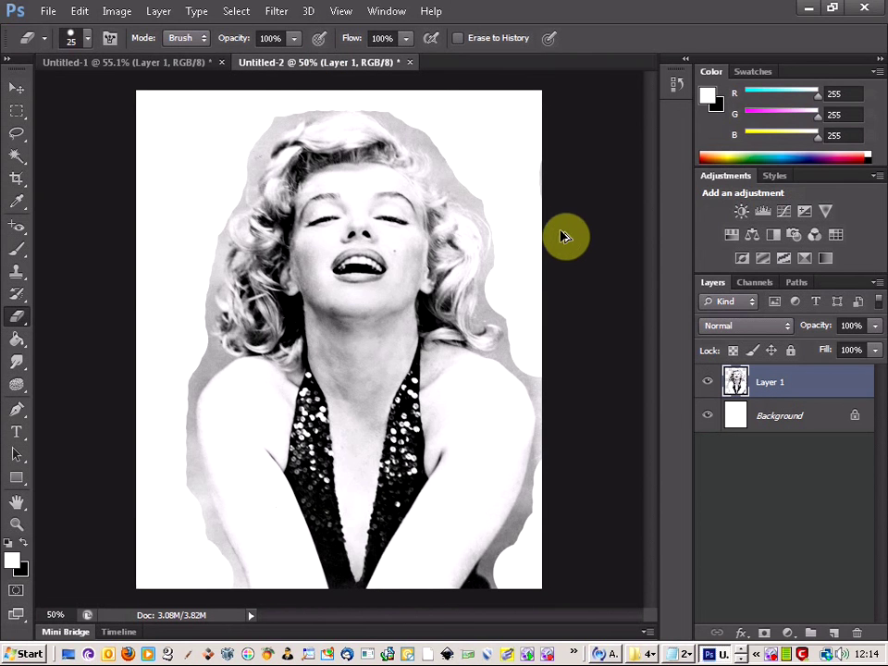
pyautogui.hotkey('ctrl', 'alt', 'z')
pyautogui.hotkey('ctrl', 'alt', 'z')
pyautogui.click(17, 111)
pyautogui.moveTo(174, 112); pyautogui.dragTo(514, 336)
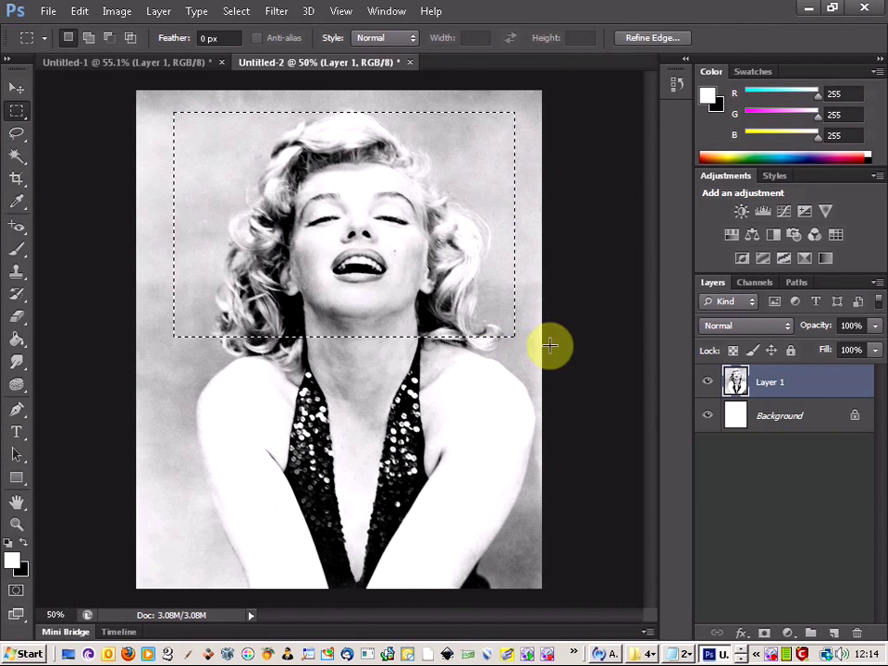
pyautogui.rightClick(513, 328)
pyautogui.click(542, 337)
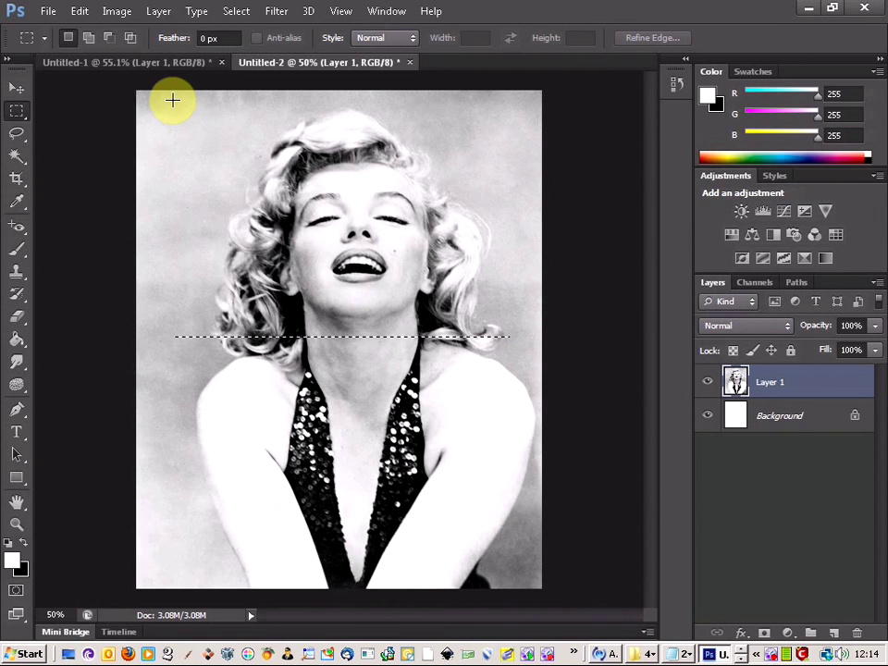
pyautogui.rightClick(179, 102)
pyautogui.click(138, 139)
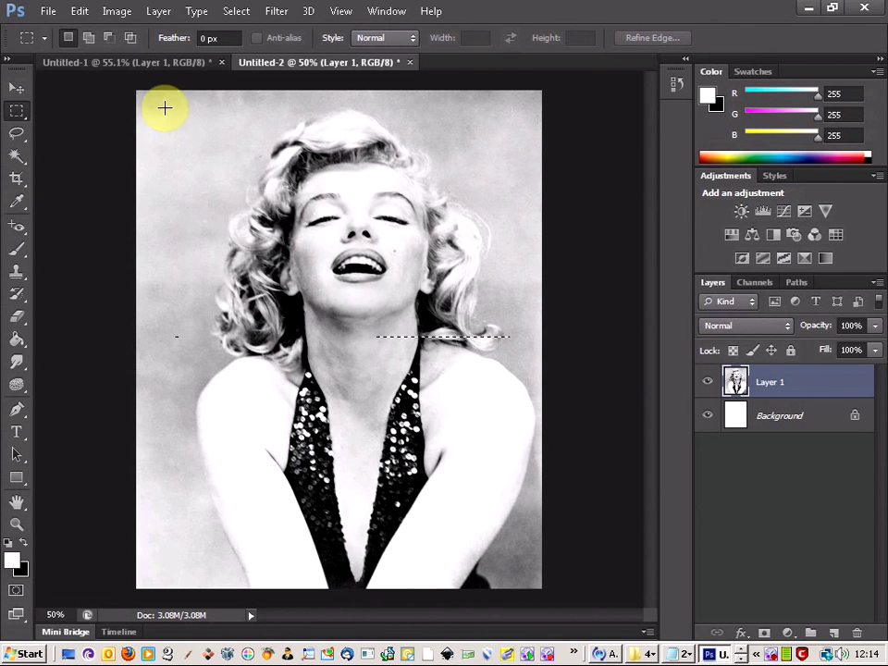
# Step: Cut a rectangular area enclosing the whole woman from Untitled-2 and paste it into Untitled-1
pyautogui.moveTo(211, 267); pyautogui.dragTo(546, 588)
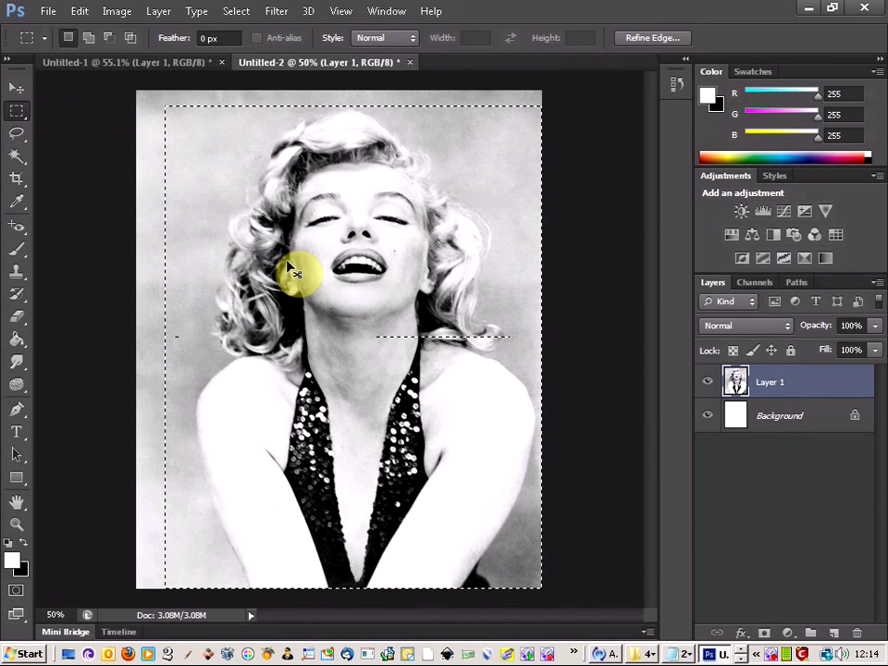
pyautogui.hotkey('ctrl', 'x')
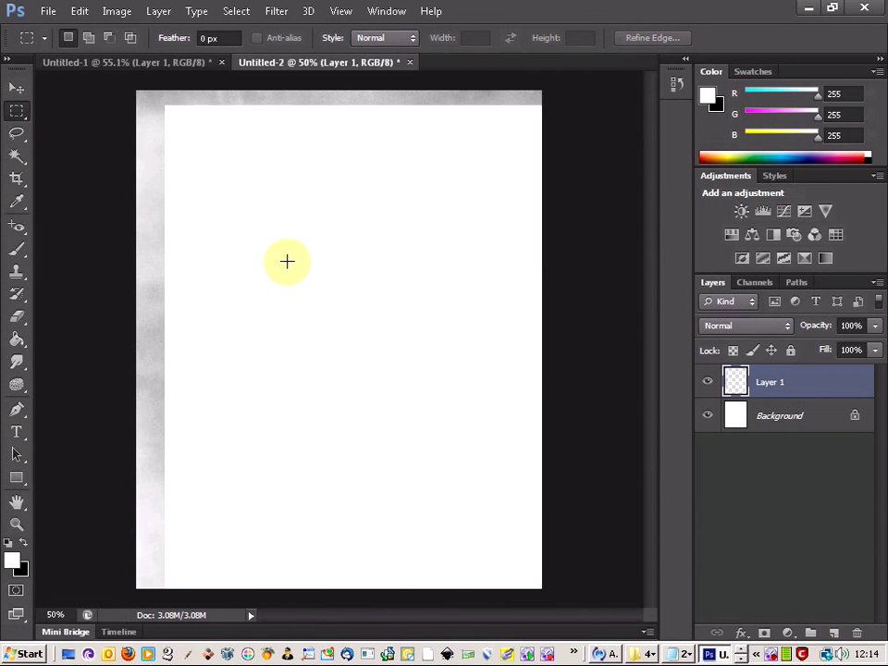
pyautogui.click(133, 61)
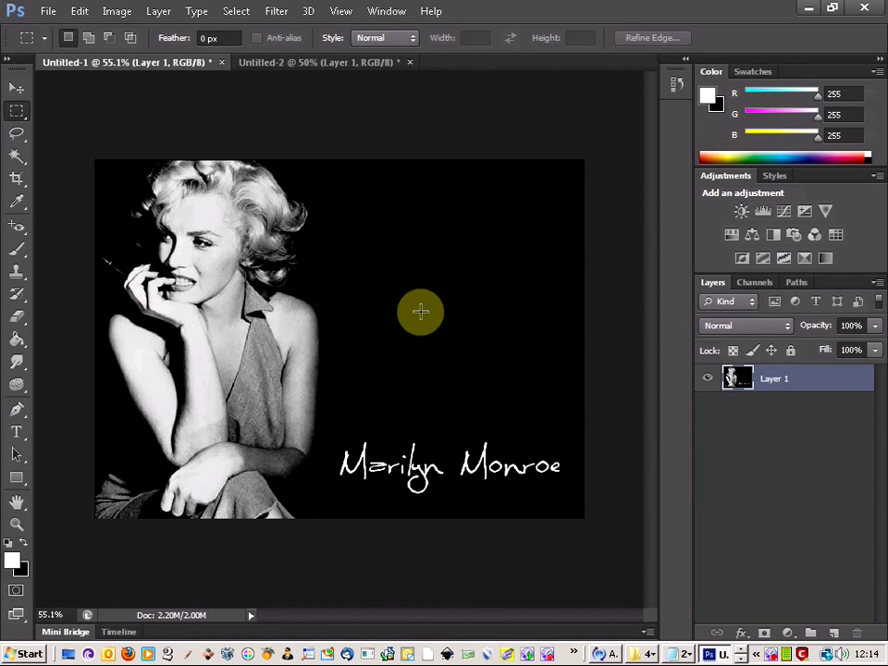
pyautogui.hotkey('ctrl', 'v')
# Step: Scale the pasted portrait to about 48%, place it above the Marilyn Monroe lettering and apply the transformation
pyautogui.click(17, 87)
pyautogui.moveTo(544, 159); pyautogui.dragTo(333, 437)
pyautogui.moveTo(275, 488); pyautogui.dragTo(490, 225)
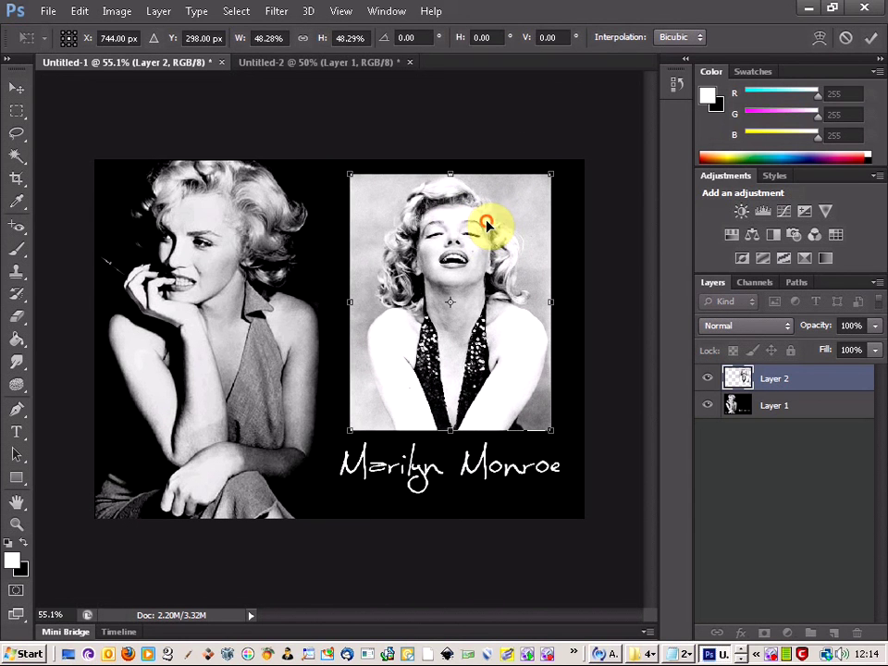
pyautogui.click(19, 121)
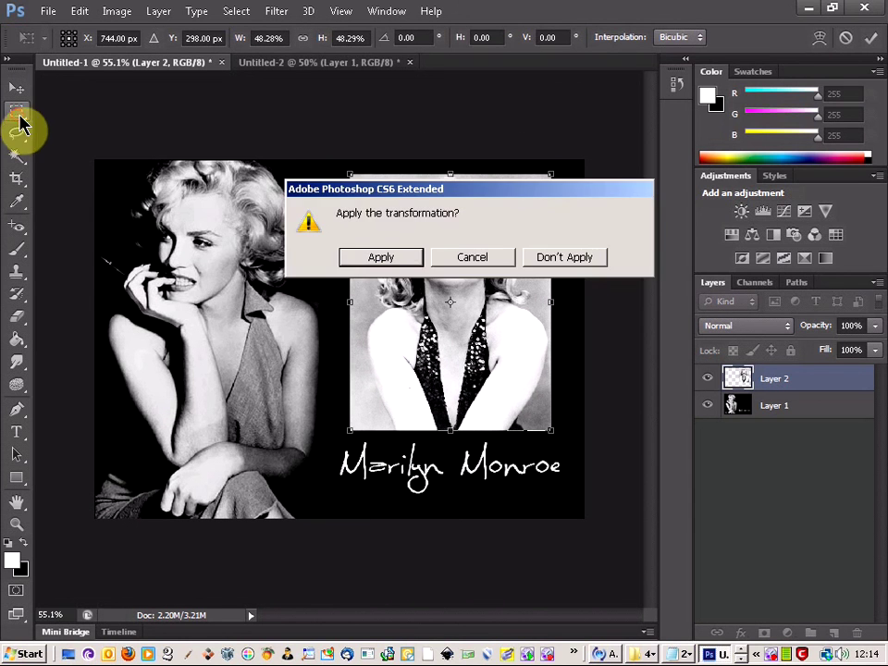
pyautogui.click(393, 258)
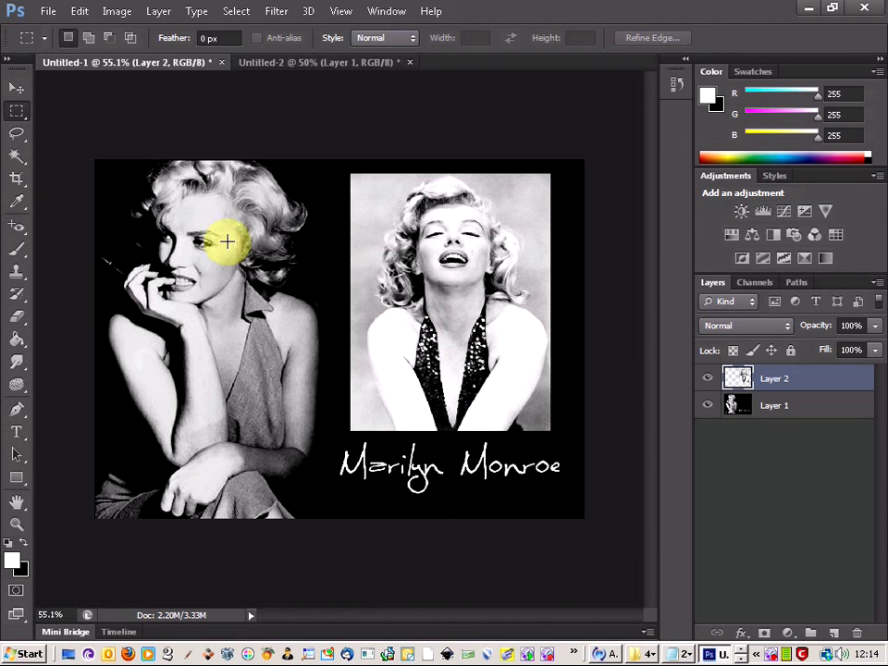
# Step: In Quick Mask mode, paint over the woman's hair, face, arms and dress on Layer 2 with the 110 px Brush
pyautogui.click(16, 594)
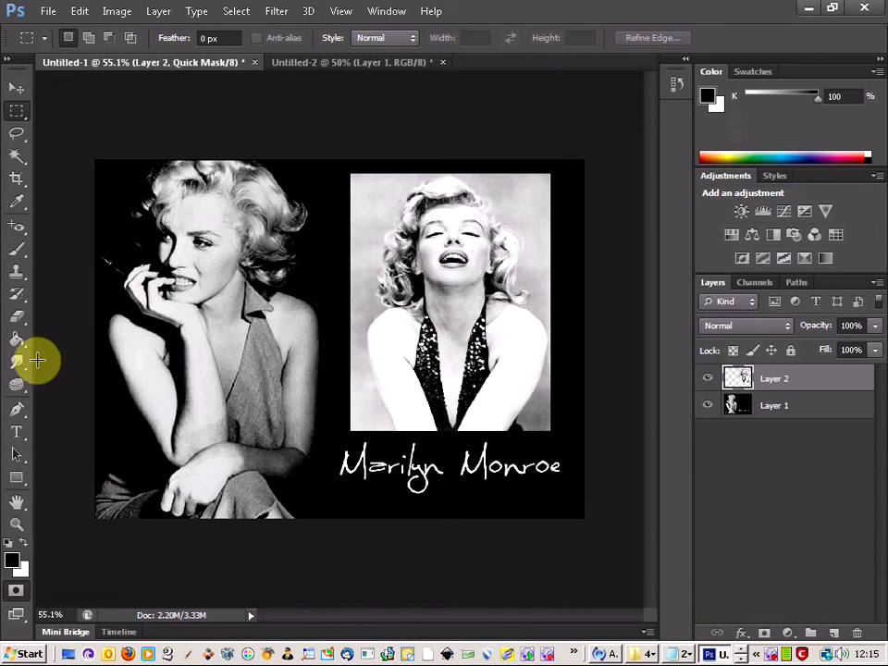
pyautogui.click(17, 250)
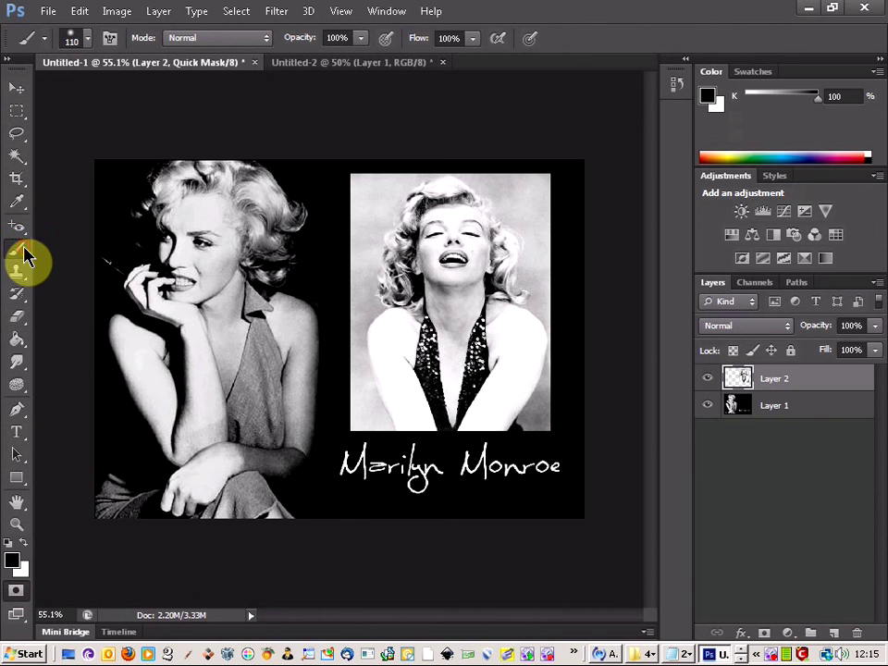
pyautogui.moveTo(391, 344)
pyautogui.mouseDown()
pyautogui.moveTo(402, 370)
pyautogui.moveTo(390, 335)
pyautogui.moveTo(411, 296)
pyautogui.mouseUp()
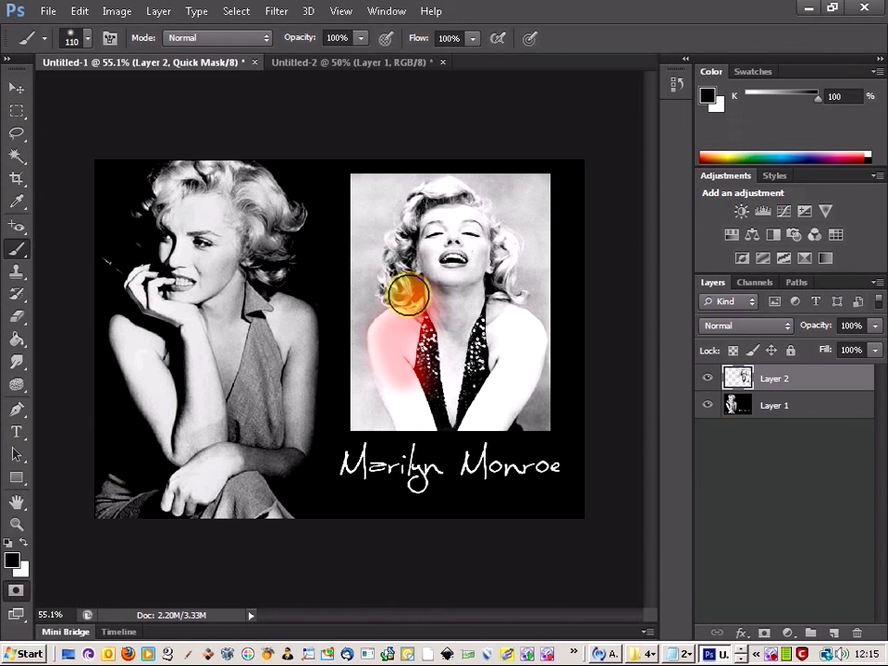
pyautogui.moveTo(409, 242)
pyautogui.mouseDown()
pyautogui.moveTo(434, 195)
pyautogui.moveTo(466, 198)
pyautogui.moveTo(478, 225)
pyautogui.mouseUp()
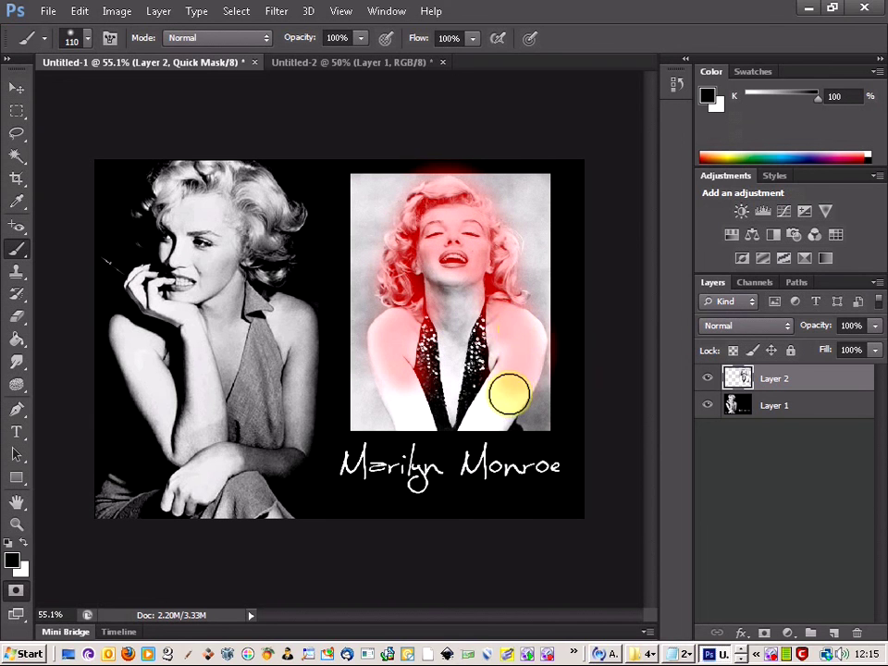
pyautogui.moveTo(498, 427)
pyautogui.mouseDown()
pyautogui.moveTo(437, 423)
pyautogui.moveTo(416, 405)
pyautogui.mouseUp()
pyautogui.moveTo(422, 337)
pyautogui.mouseDown()
pyautogui.moveTo(469, 404)
pyautogui.moveTo(466, 413)
pyautogui.moveTo(484, 344)
pyautogui.moveTo(444, 307)
pyautogui.mouseUp()
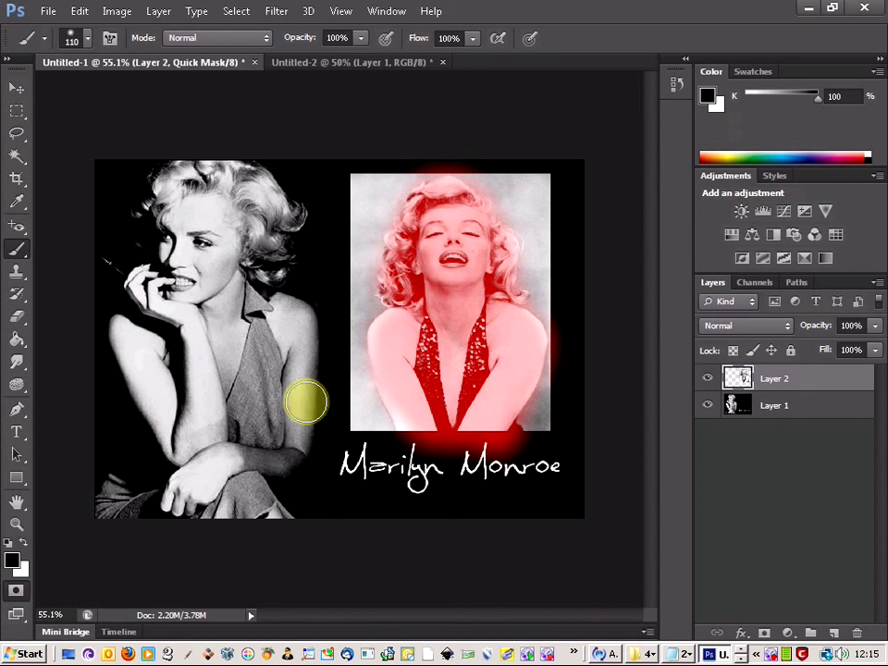
# Step: Turn the Quick Mask into a selection to delete the unmasked background around the woman, and clear the selection
pyautogui.click(16, 594)
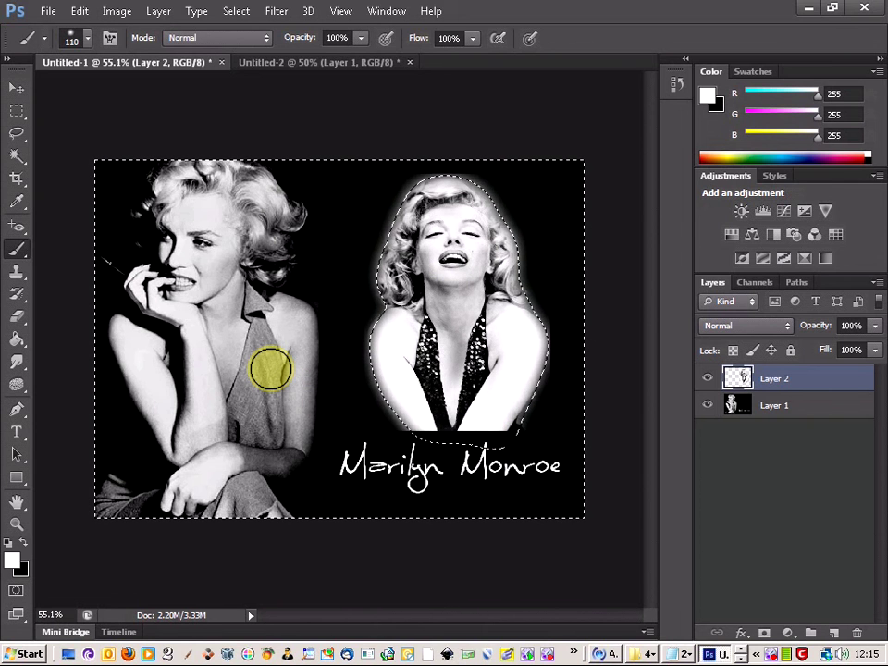
pyautogui.click(17, 110)
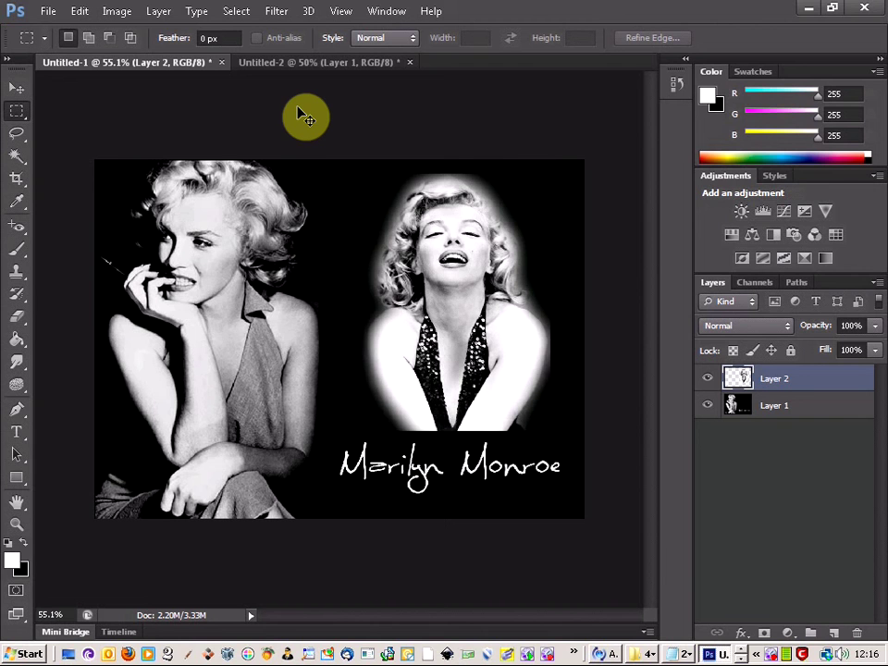
# Step: Undo the background deletion, masking, scaling and pasting of the second portrait in Untitled-1
pyautogui.hotkey('ctrl', 'a')
pyautogui.hotkey('ctrl', 'alt', 'z')
pyautogui.press('q')
pyautogui.press('Delete')
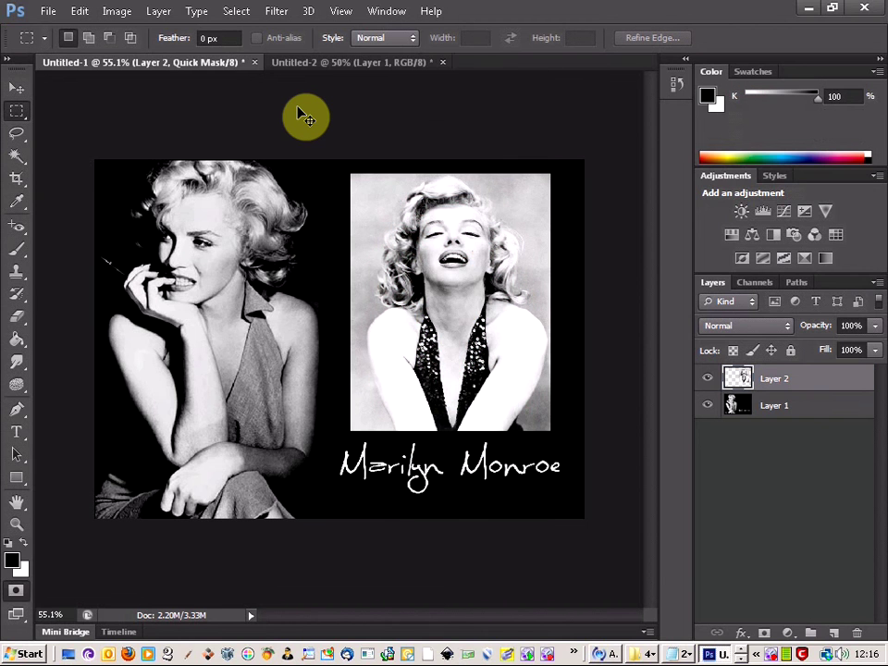
pyautogui.press('q')
pyautogui.hotkey('ctrl', 'alt', 'z')
pyautogui.hotkey('ctrl', 'alt', 'z')
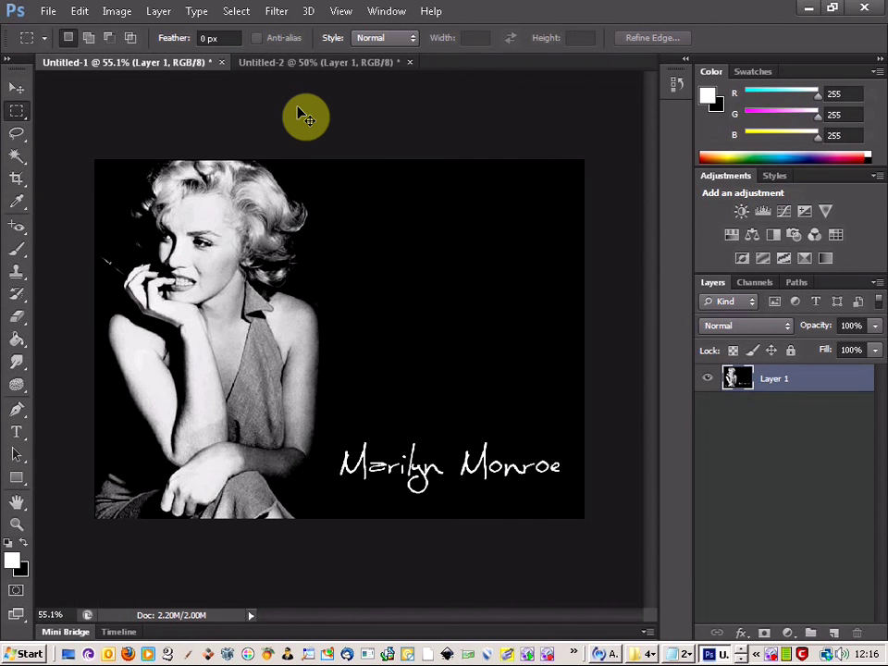
# Step: Undo the rectangular cut in Untitled-2 to restore the full portrait, and clear the selection
pyautogui.click(324, 62)
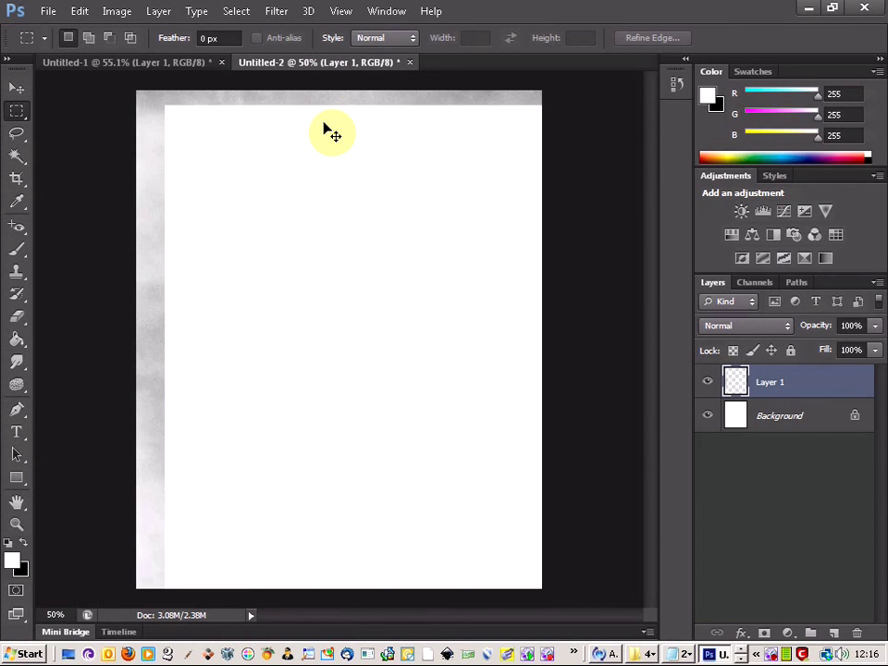
pyautogui.rightClick(218, 137)
pyautogui.click(239, 144)
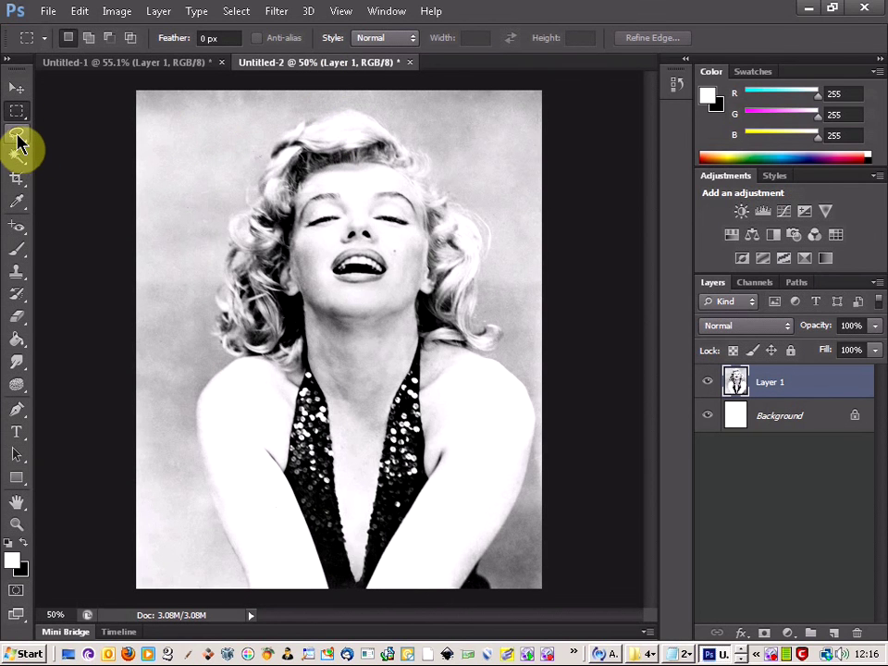
# Step: Draw a loose freehand selection around the woman's hair, shoulders and arms in Untitled-2 with the Lasso Tool
pyautogui.click(19, 139)
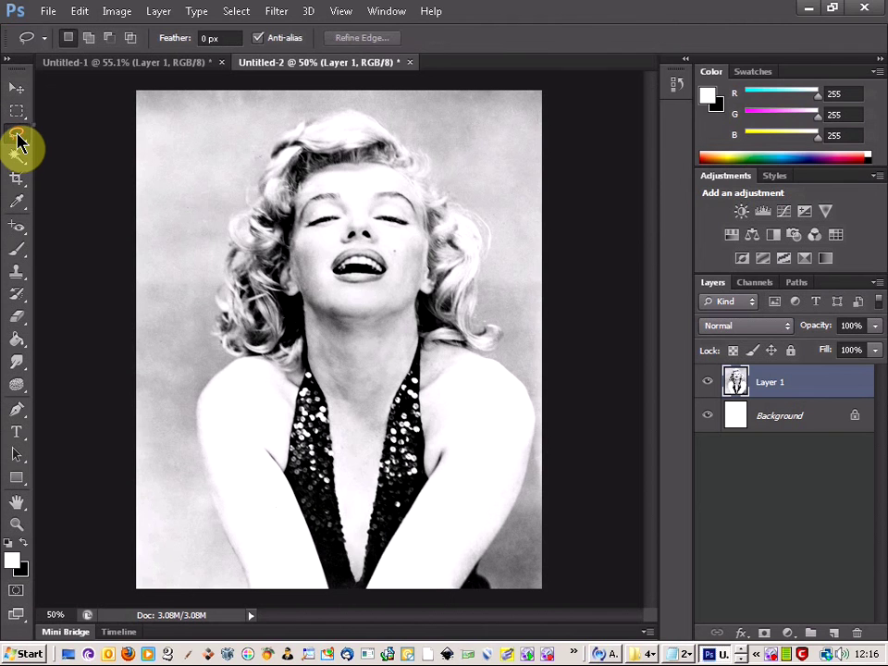
pyautogui.rightClick(19, 139)
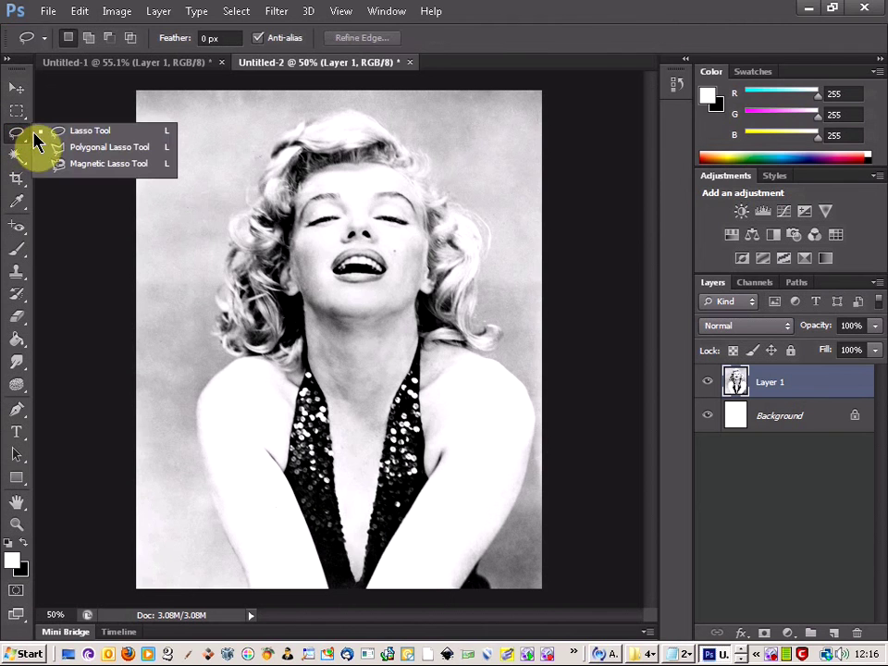
pyautogui.click(93, 135)
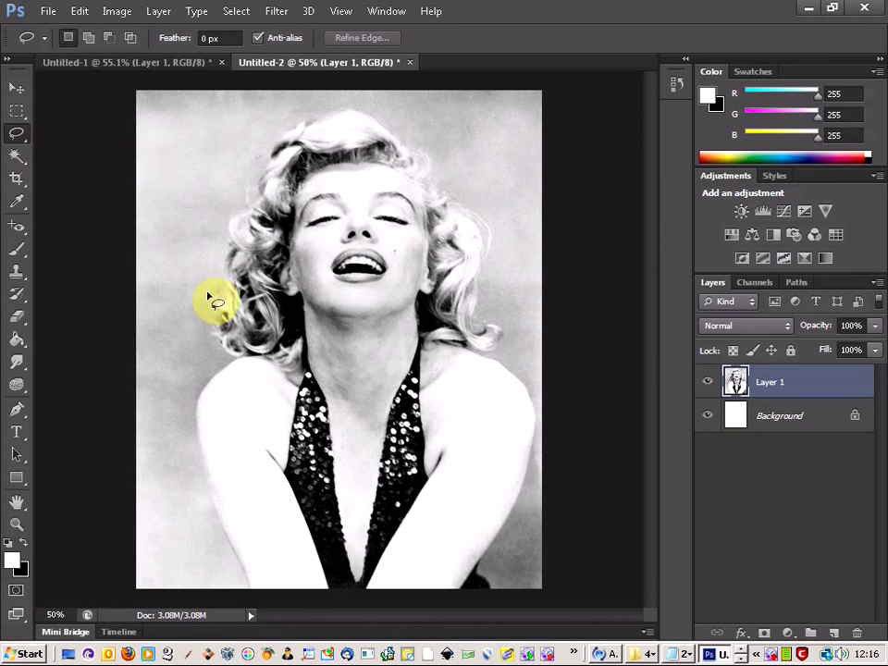
pyautogui.moveTo(200, 334); pyautogui.dragTo(207, 251)
pyautogui.moveTo(315, 105); pyautogui.dragTo(490, 173)
pyautogui.moveTo(564, 558)
pyautogui.mouseDown()
pyautogui.moveTo(509, 605)
pyautogui.moveTo(441, 606)
pyautogui.moveTo(251, 589)
pyautogui.moveTo(206, 570)
pyautogui.moveTo(207, 542)
pyautogui.mouseUp()
pyautogui.moveTo(182, 459)
pyautogui.mouseDown()
pyautogui.moveTo(207, 366)
pyautogui.moveTo(254, 309)
pyautogui.mouseUp()
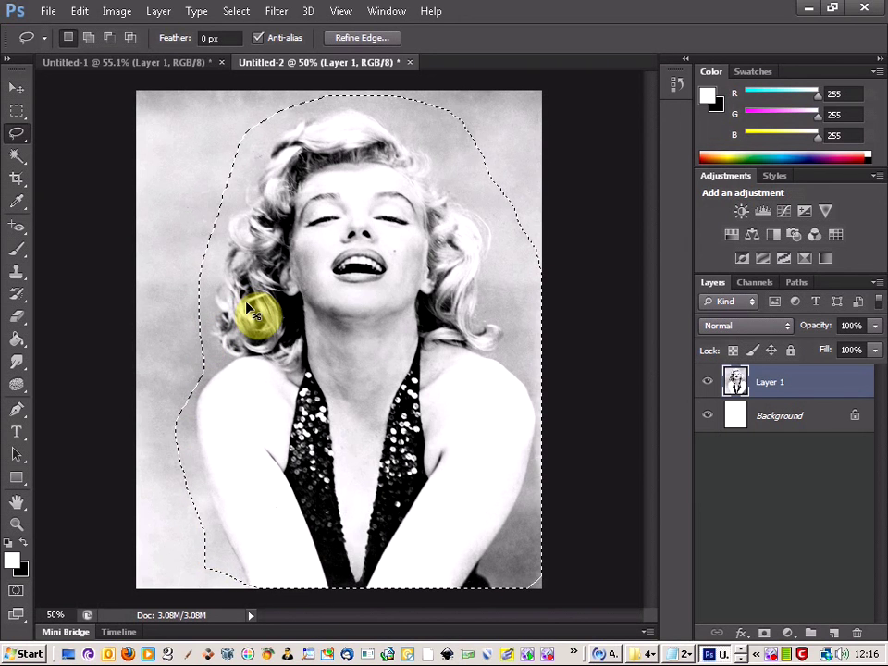
# Step: Cut the lassoed woman from Untitled-2 and paste her into Untitled-1
pyautogui.press('Delete')
pyautogui.click(129, 63)
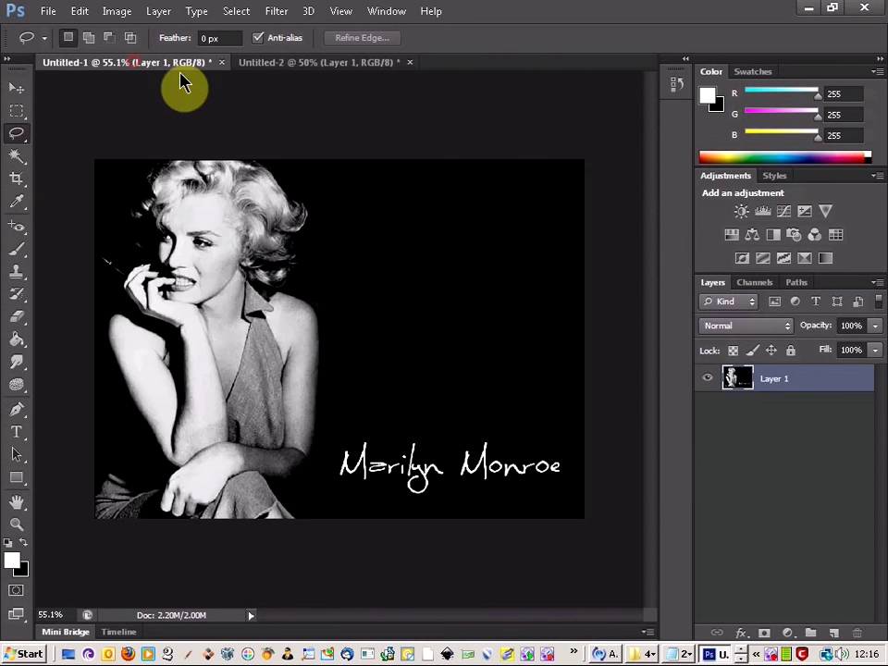
pyautogui.hotkey('ctrl', 'v')
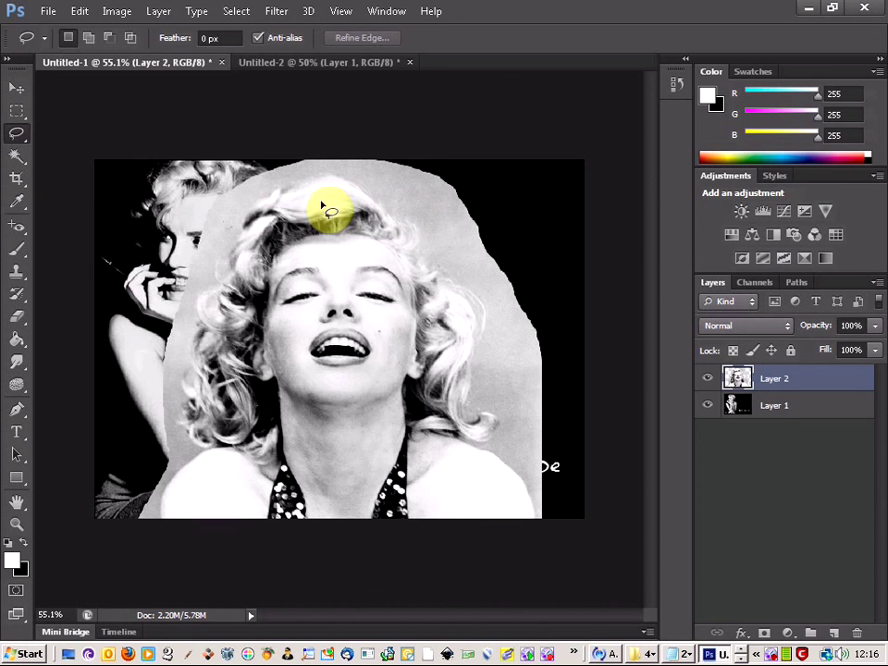
# Step: Scale the pasted cutout to about 49% width and 45% height, place it above the Marilyn Monroe lettering and apply the transformation
pyautogui.click(16, 88)
pyautogui.moveTo(542, 162); pyautogui.dragTo(420, 408)
pyautogui.moveTo(311, 426); pyautogui.dragTo(472, 215)
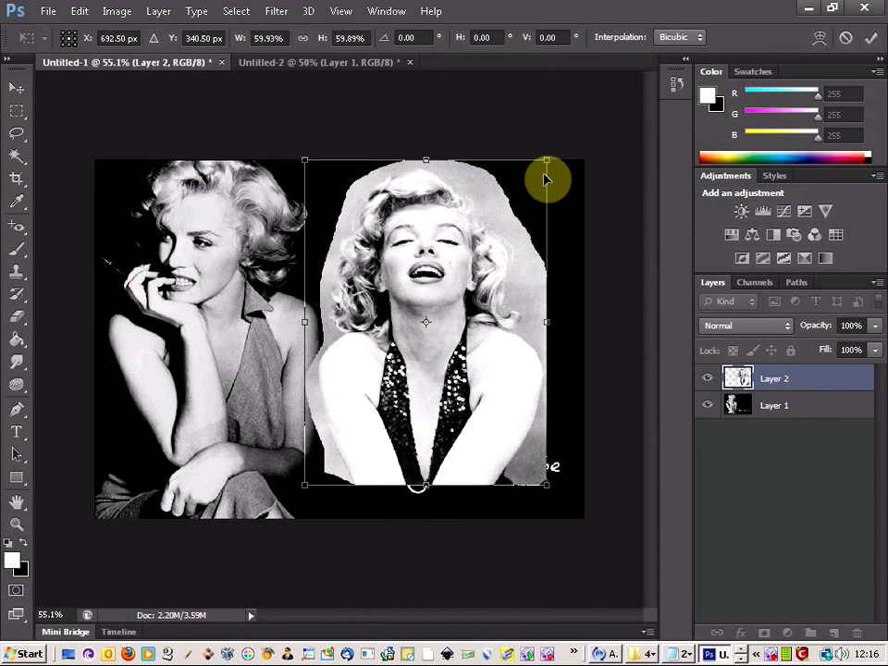
pyautogui.moveTo(547, 160); pyautogui.dragTo(484, 244)
pyautogui.moveTo(441, 302); pyautogui.dragTo(494, 233)
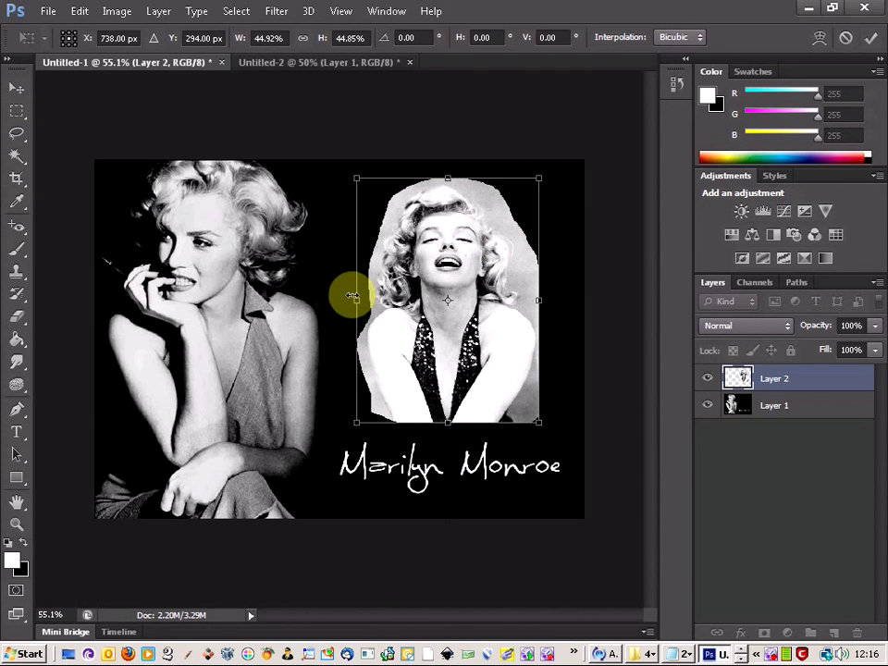
pyautogui.moveTo(355, 302); pyautogui.dragTo(332, 302)
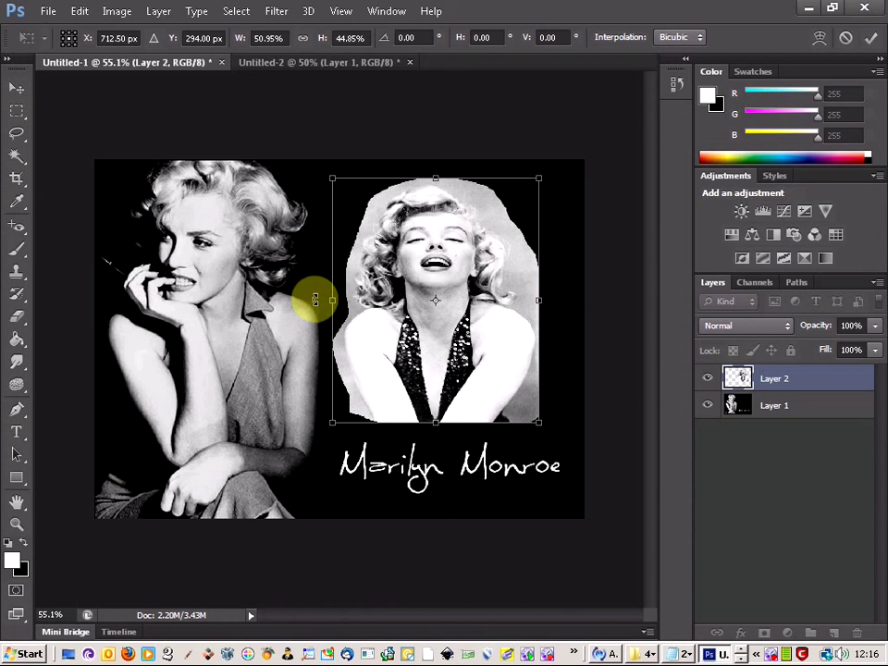
pyautogui.moveTo(335, 300); pyautogui.dragTo(339, 300)
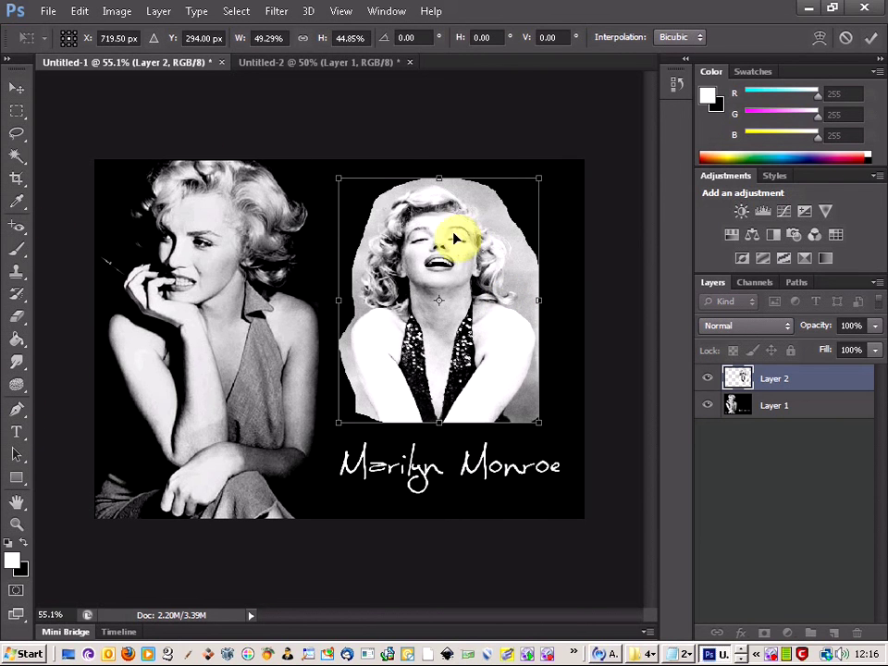
pyautogui.click(16, 111)
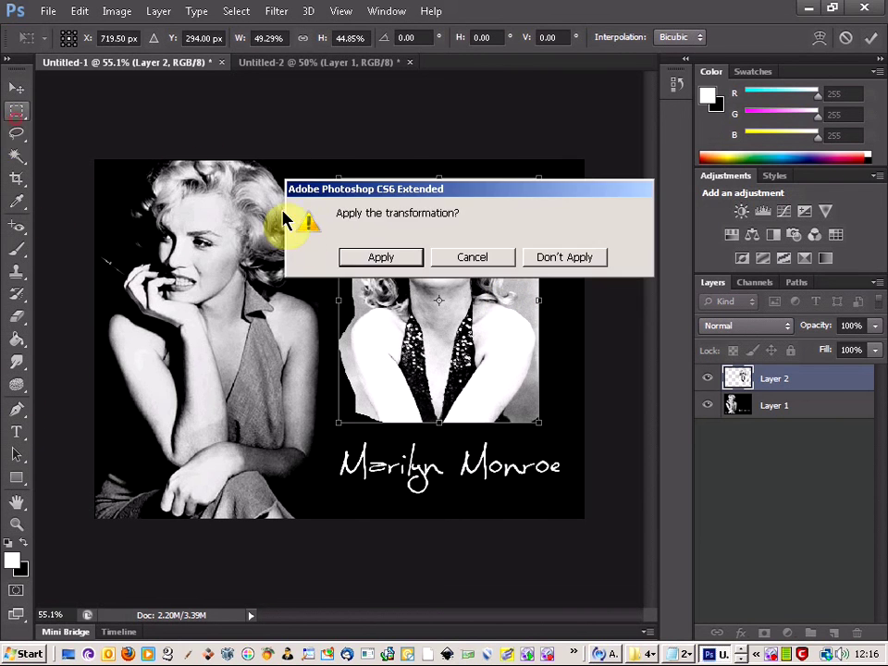
pyautogui.press('Return')
# Step: Undo the paste in Untitled-1 and the cut in Untitled-2, and clear the freehand selection
pyautogui.hotkey('ctrl', 'alt', 'z')
pyautogui.hotkey('ctrl', 'alt', 'z')
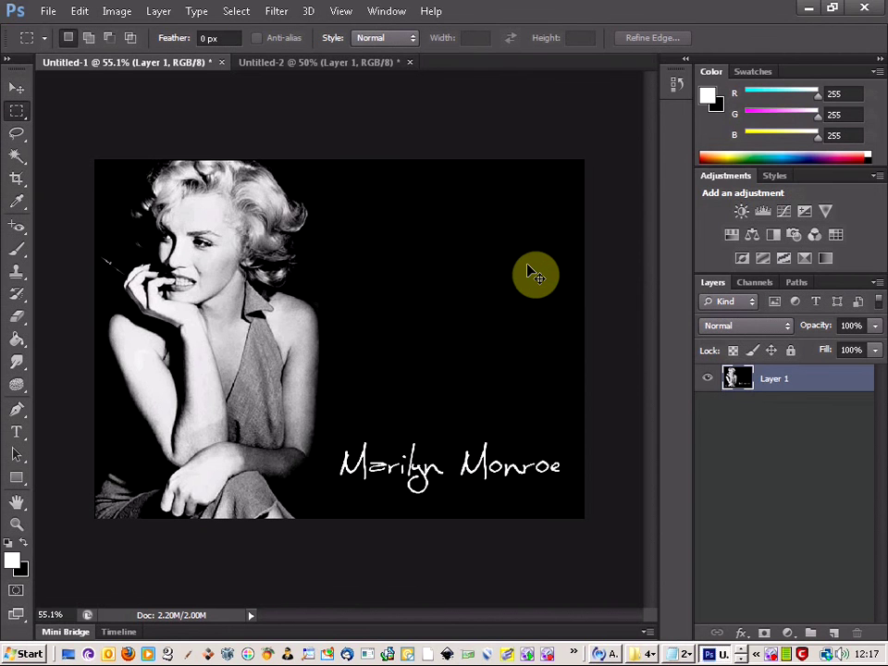
pyautogui.click(352, 65)
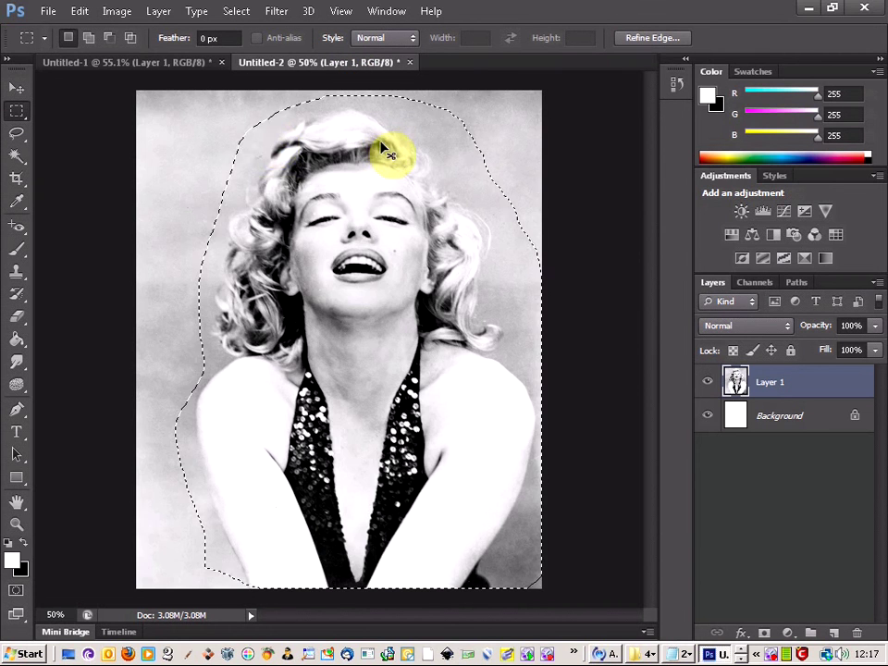
pyautogui.rightClick(264, 170)
pyautogui.click(271, 174)
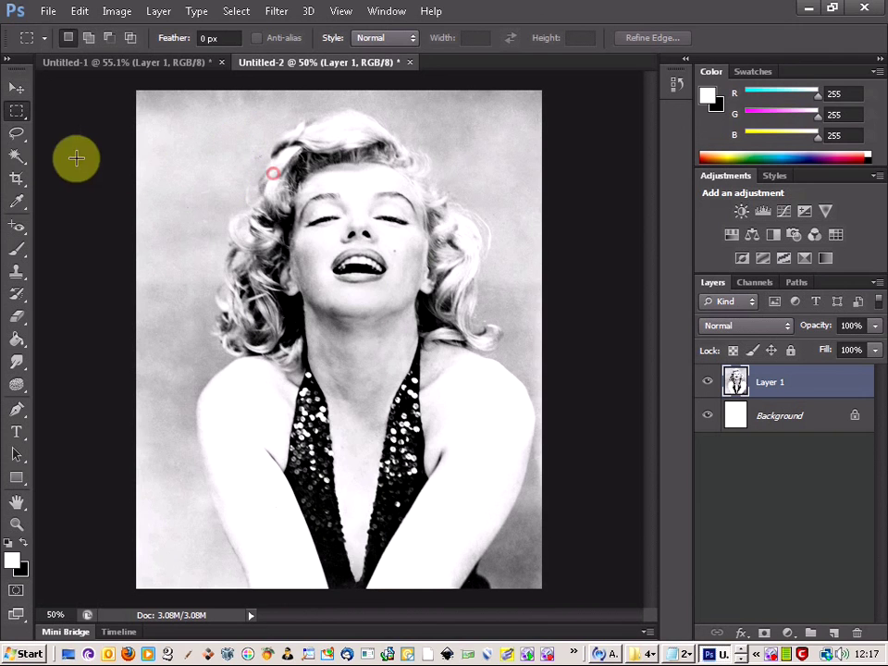
# Step: Try to trace the outer edge of the woman's arm and shoulder in Untitled-2 with the Magnetic Lasso Tool
pyautogui.moveTo(19, 141); pyautogui.dragTo(80, 168)
pyautogui.scroll(10, 205, 413)
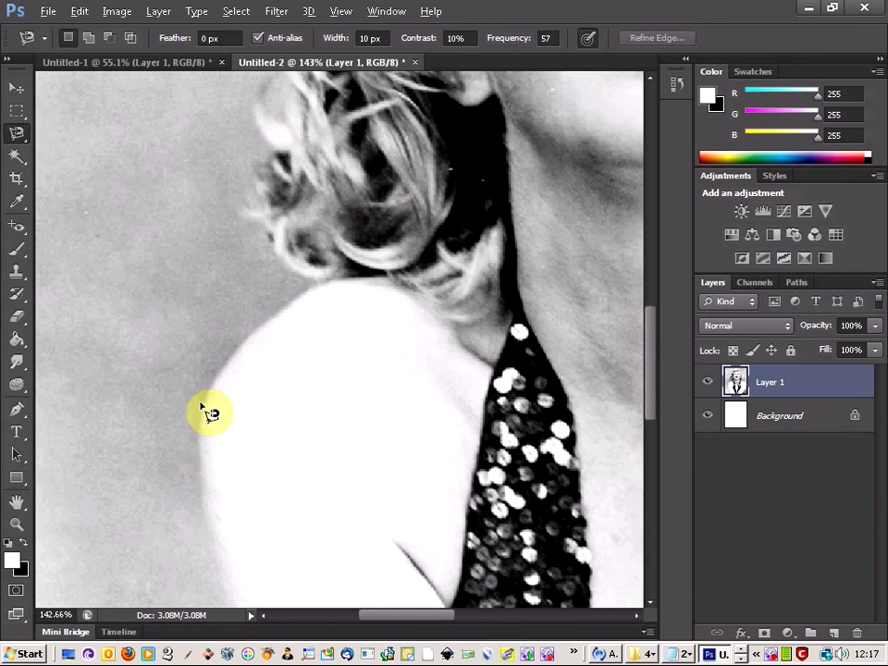
pyautogui.click(202, 501)
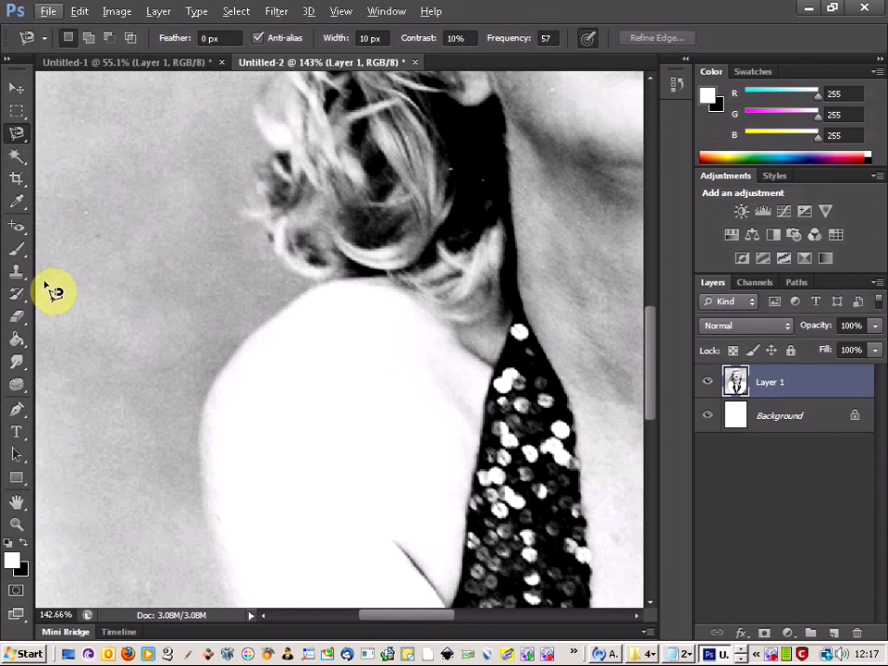
pyautogui.click(267, 318)
pyautogui.scroll(-4, 347, 318)
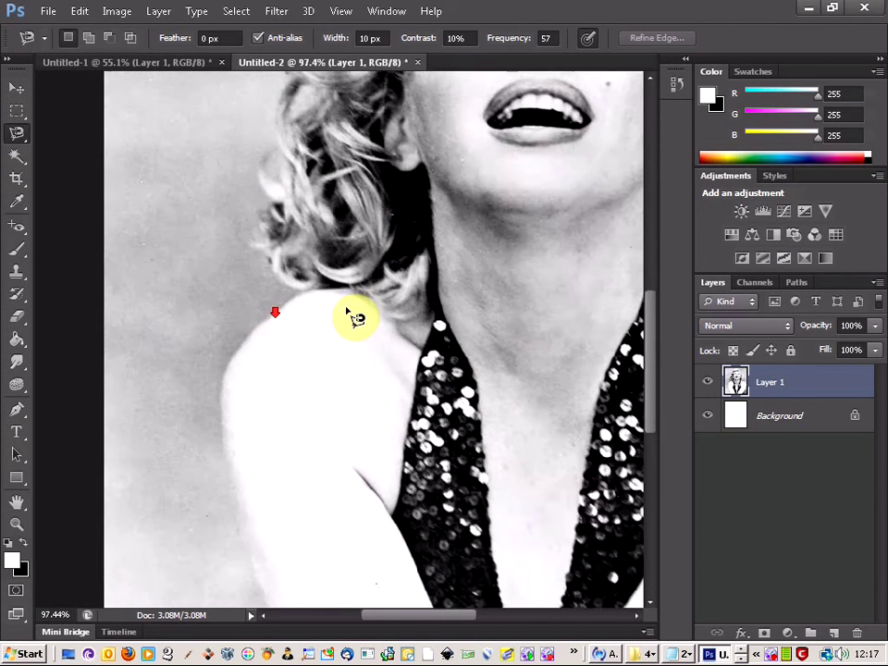
pyautogui.scroll(-3, 512, 303)
pyautogui.scroll(2, 452, 311)
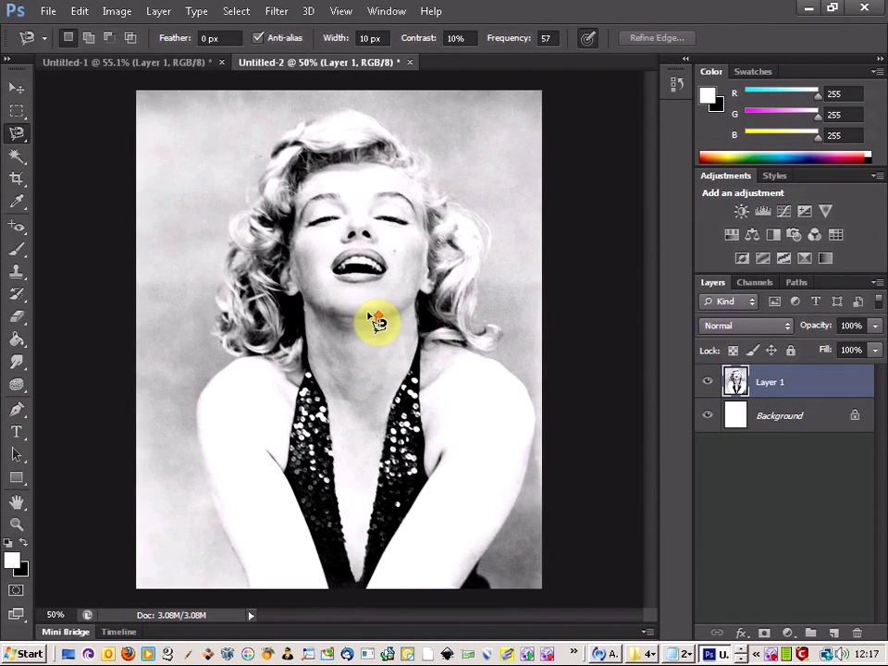
pyautogui.scroll(1, 271, 344)
# Step: Trace an open path with the Pen Tool from the woman's outer upper arm over the shoulder to the lower hair curls
pyautogui.moveTo(15, 417); pyautogui.dragTo(58, 404)
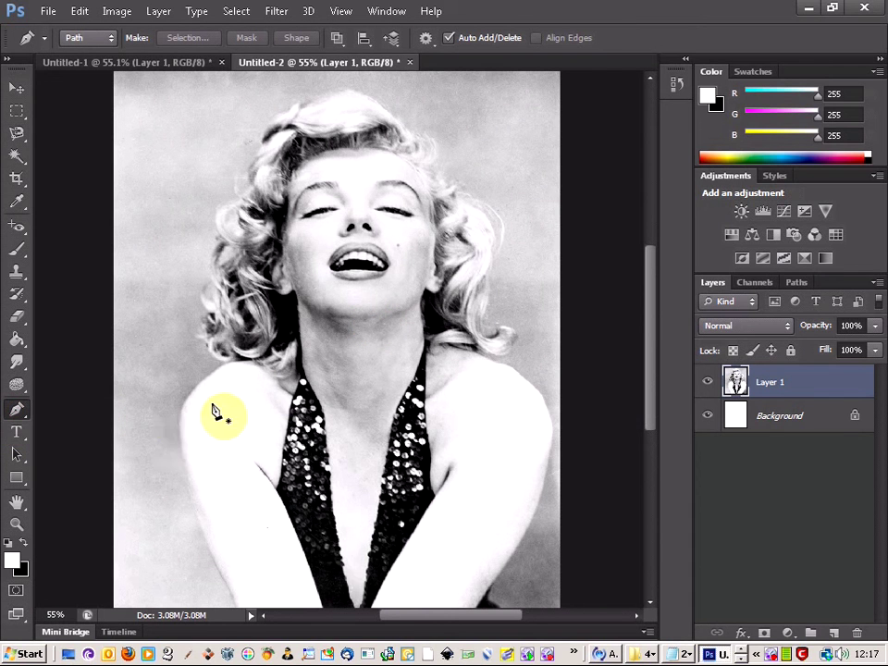
pyautogui.click(195, 435)
pyautogui.scroll(3, 194, 435)
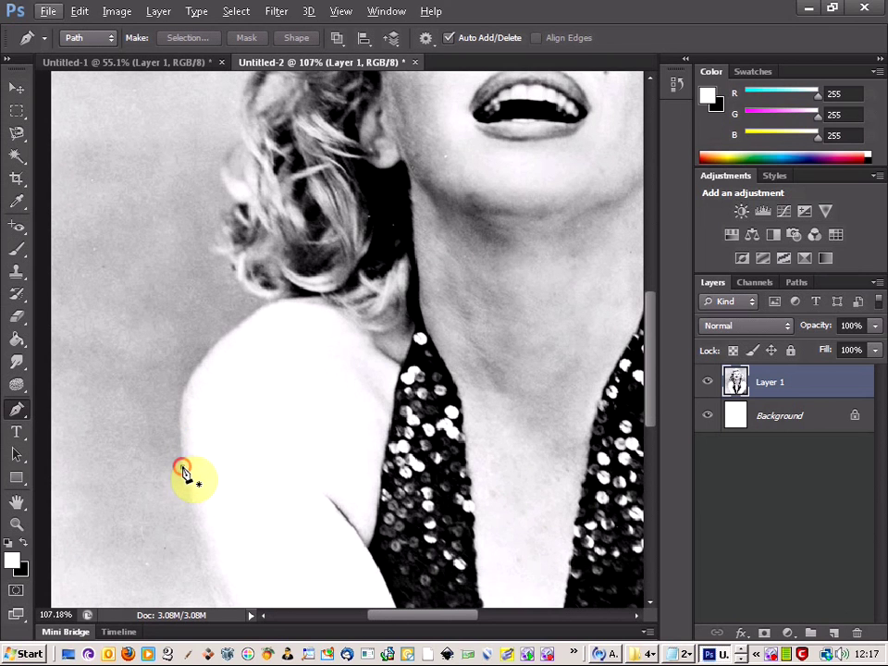
pyautogui.click(182, 468)
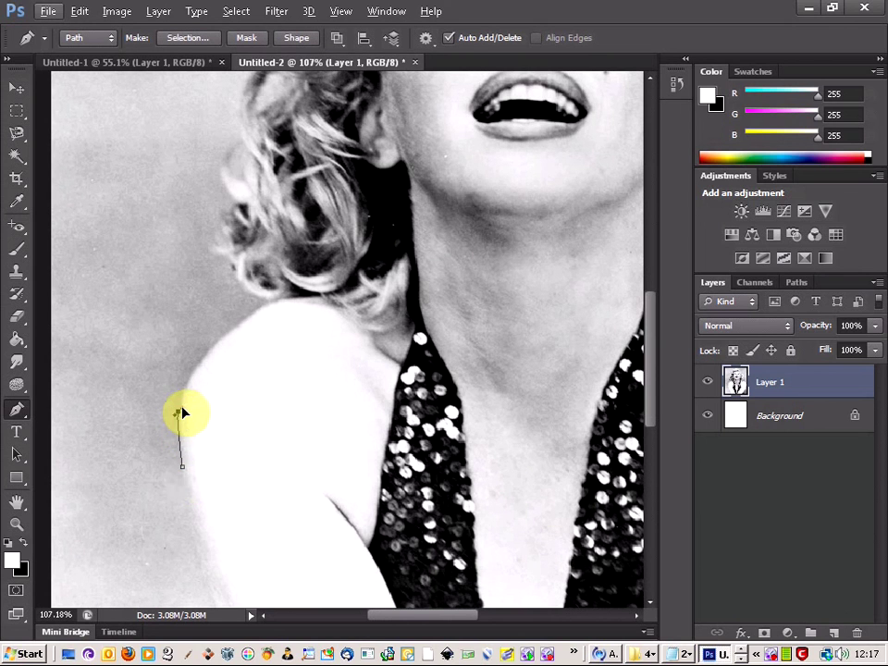
pyautogui.moveTo(179, 411); pyautogui.dragTo(266, 306)
pyautogui.click(245, 294)
pyautogui.moveTo(239, 285); pyautogui.dragTo(218, 254)
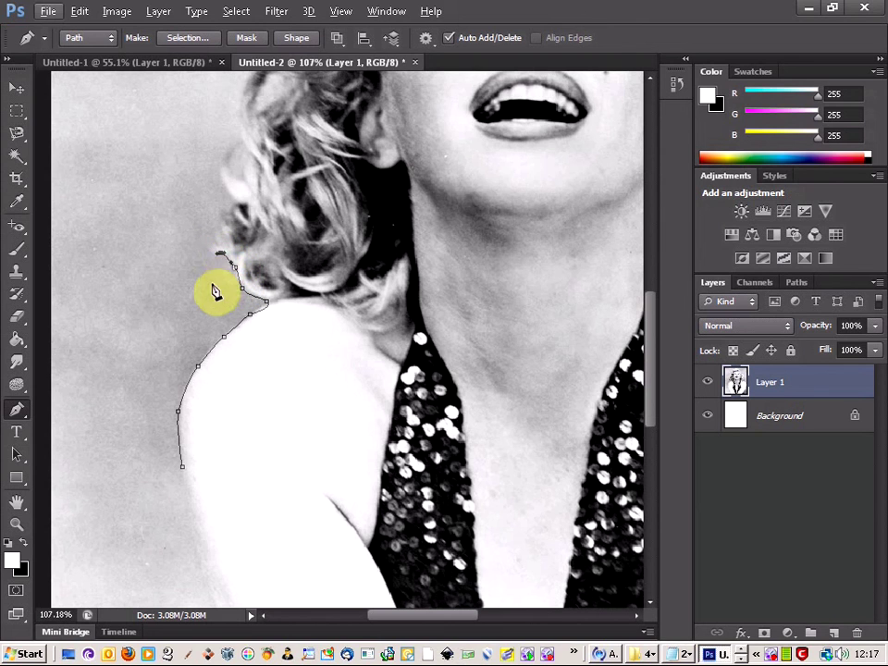
pyautogui.scroll(2, 208, 402)
pyautogui.keyDown('alt'); pyautogui.scroll(-2, 209, 398); pyautogui.keyUp('alt')
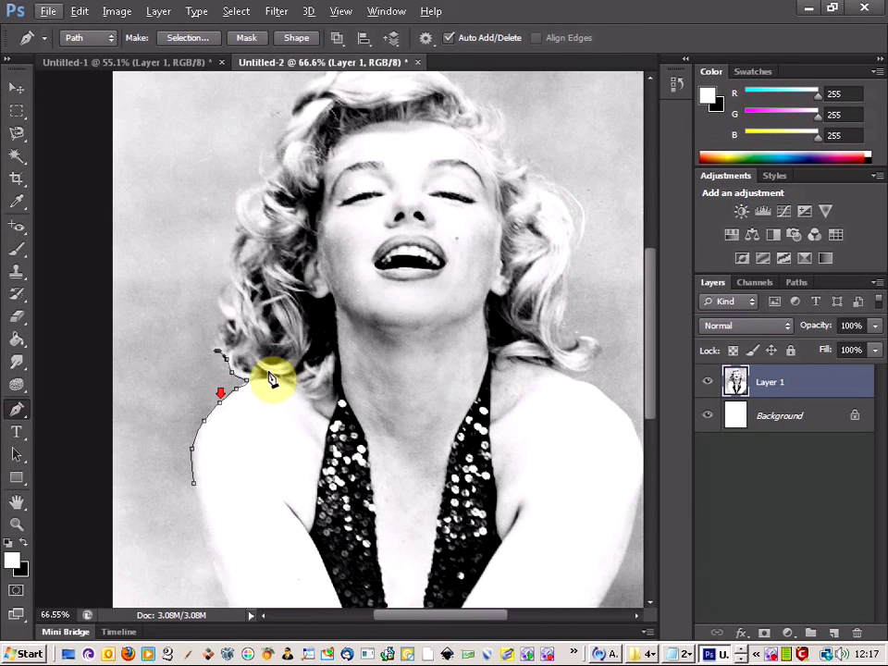
pyautogui.keyDown('alt'); pyautogui.scroll(-1, 282, 368); pyautogui.keyUp('alt')
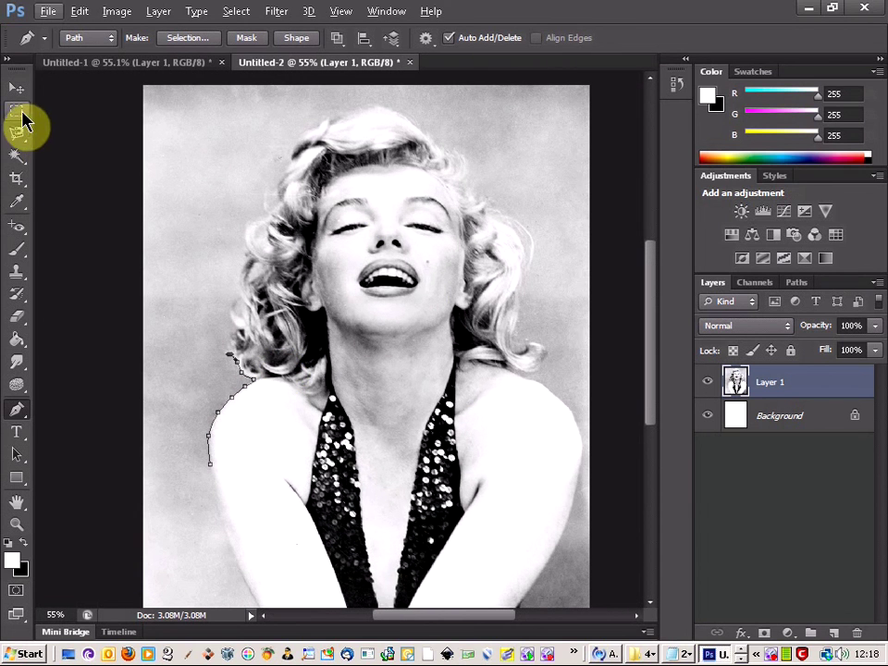
# Step: Try the Delete Anchor Point and Convert Point tools, and deselect the path along the woman's shoulder
pyautogui.click(19, 111)
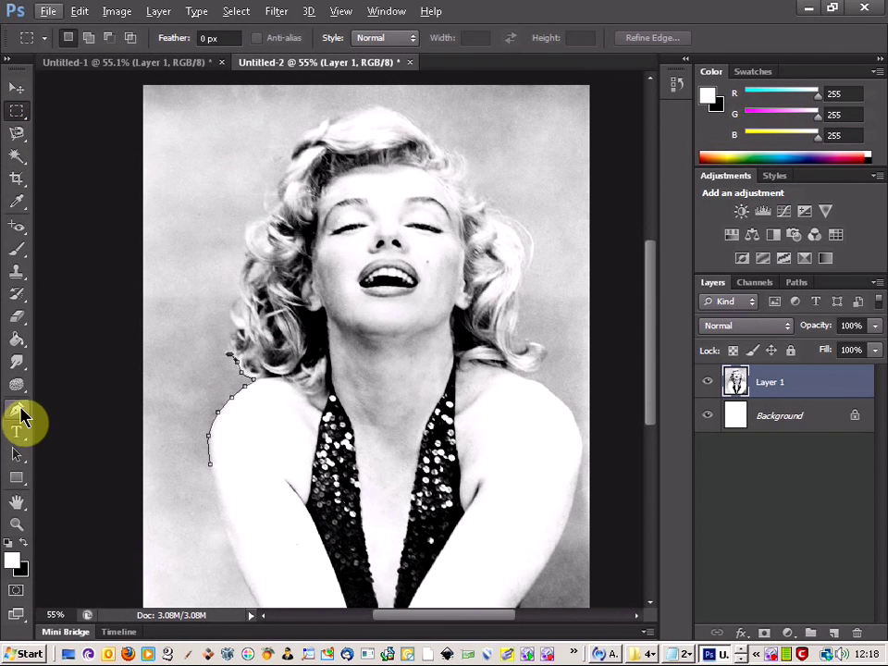
pyautogui.click(19, 410)
pyautogui.rightClick(18, 417)
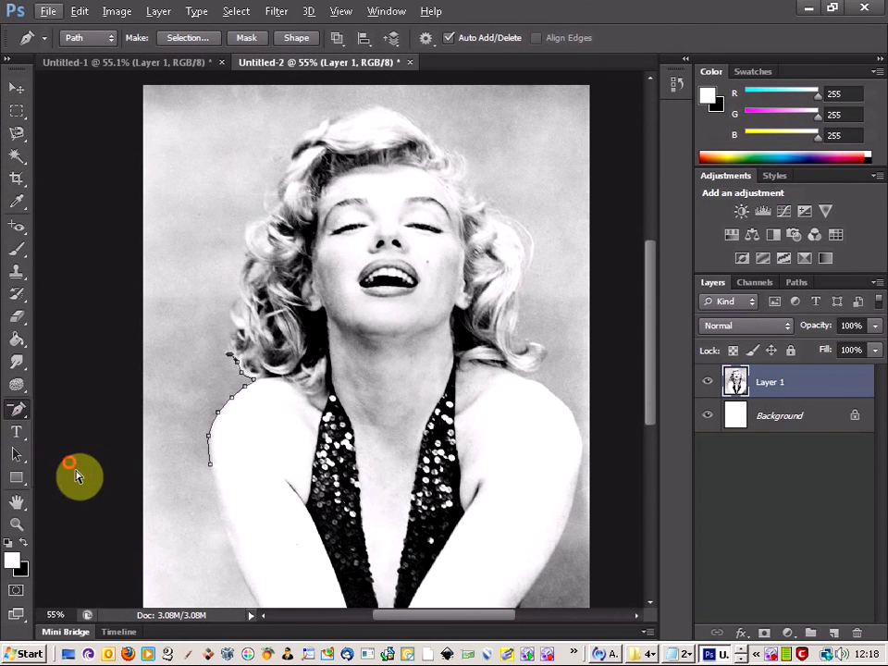
pyautogui.click(71, 459)
pyautogui.rightClick(18, 413)
pyautogui.click(97, 474)
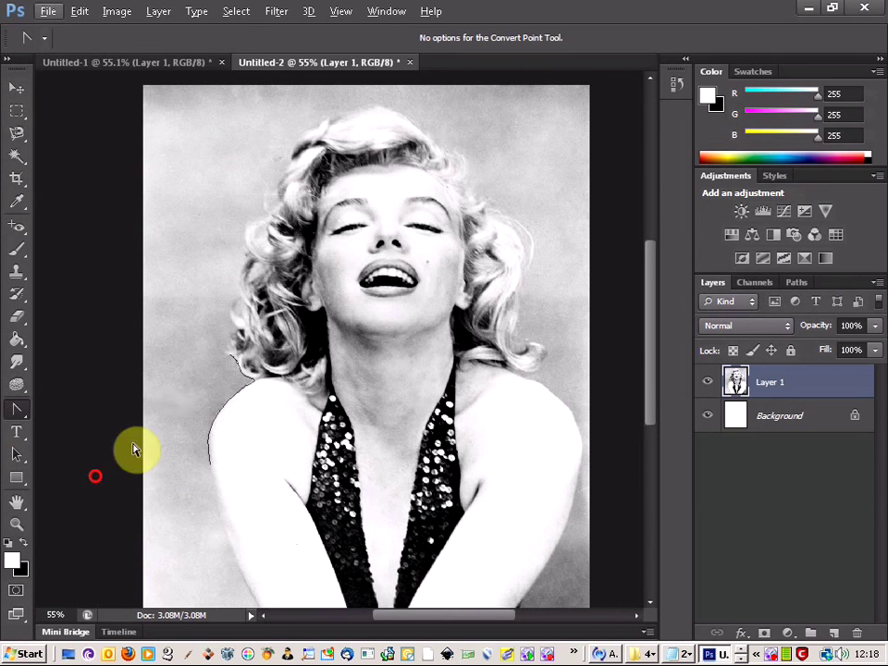
pyautogui.click(242, 389)
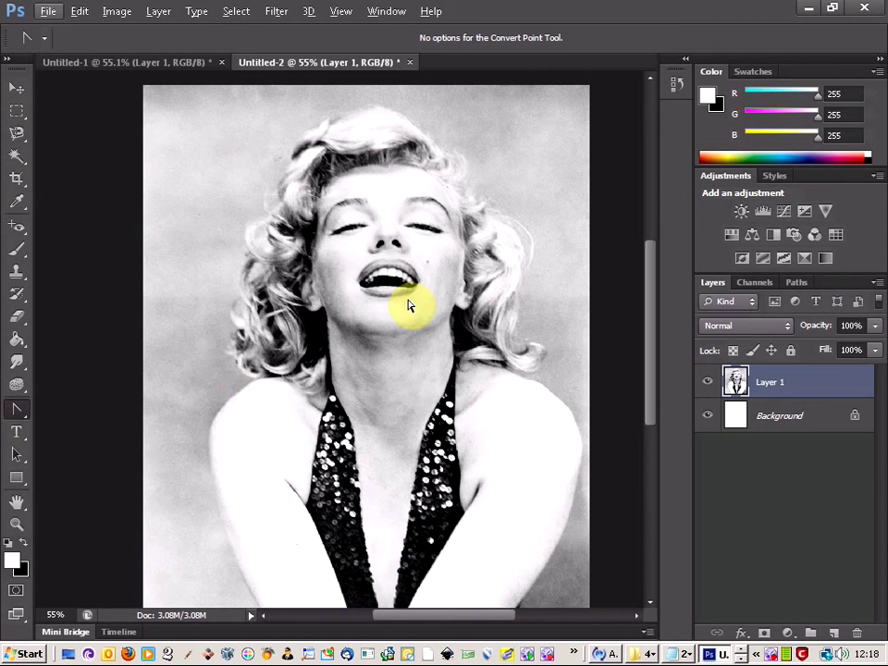
# Step: Paint a Quick Mask over the woman's hair, face, arms and dress in Untitled-2 with a soft 110 px black brush
pyautogui.click(170, 65)
pyautogui.click(317, 65)
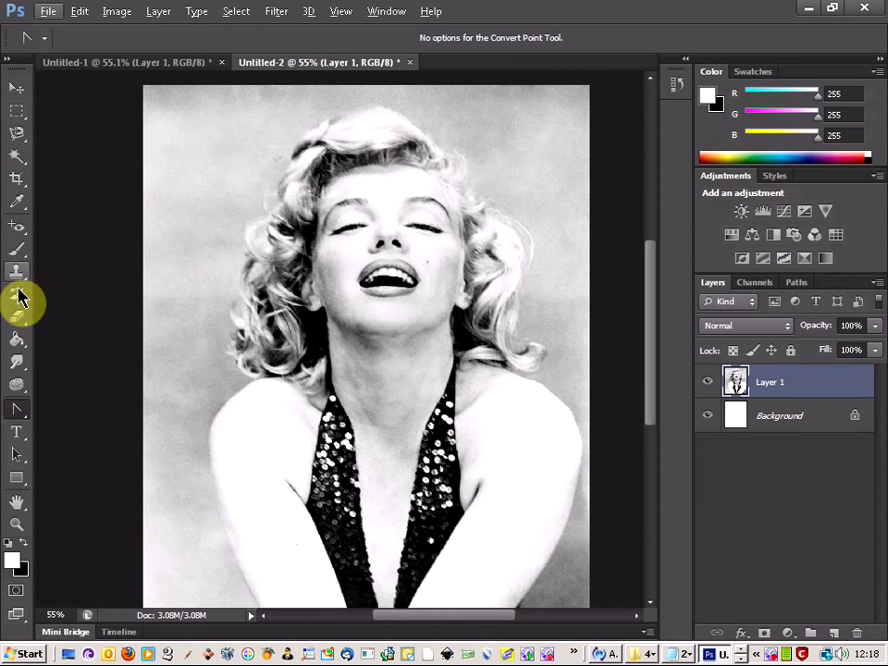
pyautogui.click(15, 590)
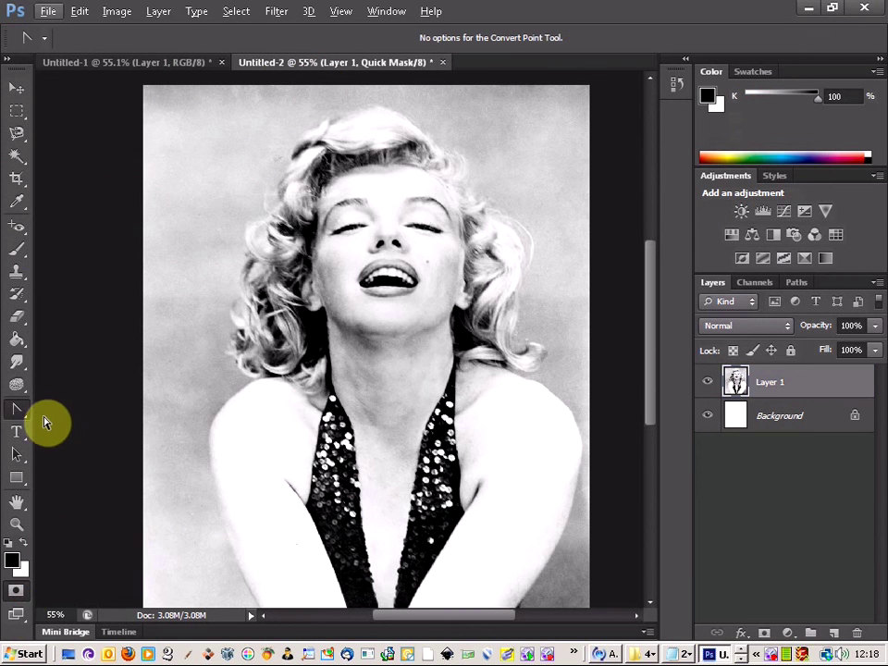
pyautogui.click(16, 249)
pyautogui.moveTo(330, 268)
pyautogui.mouseDown()
pyautogui.moveTo(338, 225)
pyautogui.moveTo(320, 244)
pyautogui.moveTo(313, 278)
pyautogui.moveTo(316, 256)
pyautogui.moveTo(289, 283)
pyautogui.moveTo(283, 245)
pyautogui.moveTo(274, 253)
pyautogui.moveTo(264, 233)
pyautogui.moveTo(284, 221)
pyautogui.moveTo(288, 188)
pyautogui.moveTo(330, 141)
pyautogui.moveTo(362, 124)
pyautogui.moveTo(408, 141)
pyautogui.moveTo(435, 181)
pyautogui.moveTo(446, 171)
pyautogui.moveTo(446, 180)
pyautogui.moveTo(361, 181)
pyautogui.moveTo(333, 215)
pyautogui.moveTo(413, 191)
pyautogui.moveTo(448, 205)
pyautogui.moveTo(504, 255)
pyautogui.moveTo(483, 321)
pyautogui.moveTo(496, 339)
pyautogui.moveTo(498, 296)
pyautogui.moveTo(496, 339)
pyautogui.moveTo(512, 360)
pyautogui.moveTo(530, 353)
pyautogui.moveTo(497, 379)
pyautogui.moveTo(516, 407)
pyautogui.moveTo(538, 417)
pyautogui.moveTo(516, 401)
pyautogui.moveTo(562, 411)
pyautogui.moveTo(569, 431)
pyautogui.moveTo(552, 525)
pyautogui.moveTo(498, 593)
pyautogui.moveTo(290, 597)
pyautogui.moveTo(259, 572)
pyautogui.moveTo(233, 516)
pyautogui.moveTo(230, 434)
pyautogui.moveTo(287, 374)
pyautogui.moveTo(258, 356)
pyautogui.moveTo(260, 283)
pyautogui.moveTo(314, 233)
pyautogui.moveTo(292, 350)
pyautogui.moveTo(337, 214)
pyautogui.moveTo(370, 220)
pyautogui.mouseUp()
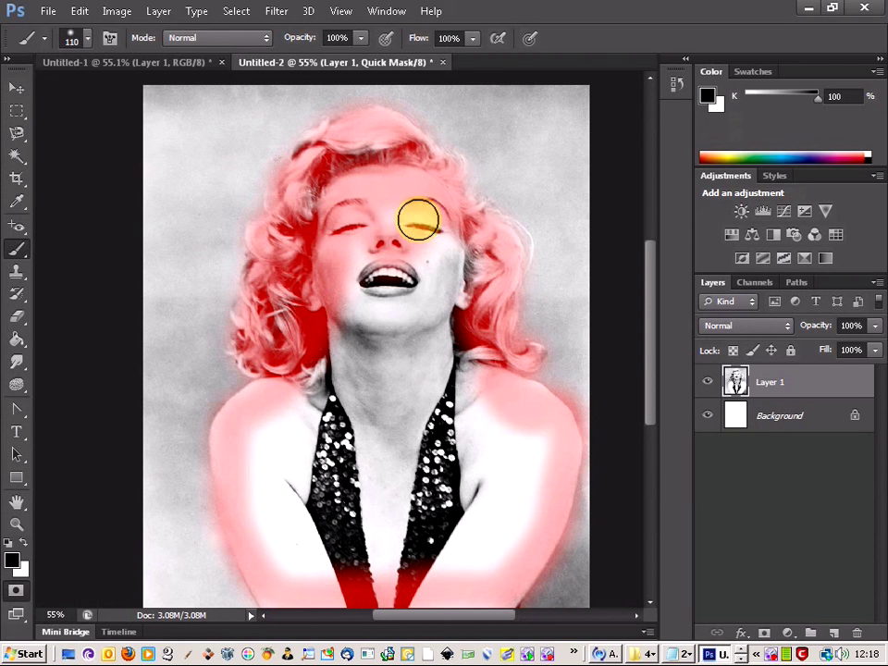
pyautogui.moveTo(438, 251)
pyautogui.mouseDown()
pyautogui.moveTo(373, 270)
pyautogui.moveTo(402, 341)
pyautogui.moveTo(312, 346)
pyautogui.moveTo(324, 423)
pyautogui.moveTo(281, 436)
pyautogui.moveTo(386, 373)
pyautogui.moveTo(418, 333)
pyautogui.moveTo(345, 358)
pyautogui.moveTo(417, 381)
pyautogui.moveTo(429, 318)
pyautogui.moveTo(464, 372)
pyautogui.moveTo(534, 437)
pyautogui.moveTo(536, 468)
pyautogui.moveTo(503, 560)
pyautogui.moveTo(471, 582)
pyautogui.moveTo(534, 471)
pyautogui.moveTo(461, 486)
pyautogui.moveTo(482, 437)
pyautogui.moveTo(388, 383)
pyautogui.moveTo(278, 460)
pyautogui.moveTo(271, 503)
pyautogui.moveTo(315, 571)
pyautogui.moveTo(282, 580)
pyautogui.moveTo(261, 494)
pyautogui.moveTo(263, 427)
pyautogui.moveTo(335, 381)
pyautogui.moveTo(314, 501)
pyautogui.moveTo(297, 477)
pyautogui.moveTo(354, 570)
pyautogui.moveTo(337, 462)
pyautogui.moveTo(383, 479)
pyautogui.moveTo(400, 554)
pyautogui.moveTo(403, 412)
pyautogui.moveTo(473, 522)
pyautogui.moveTo(482, 478)
pyautogui.moveTo(401, 621)
pyautogui.moveTo(370, 567)
pyautogui.moveTo(395, 339)
pyautogui.moveTo(378, 210)
pyautogui.moveTo(365, 174)
pyautogui.moveTo(330, 193)
pyautogui.moveTo(312, 222)
pyautogui.moveTo(349, 334)
pyautogui.moveTo(344, 343)
pyautogui.moveTo(290, 329)
pyautogui.moveTo(289, 289)
pyautogui.moveTo(397, 256)
pyautogui.moveTo(446, 276)
pyautogui.moveTo(442, 235)
pyautogui.moveTo(458, 262)
pyautogui.moveTo(439, 341)
pyautogui.moveTo(477, 440)
pyautogui.moveTo(418, 449)
pyautogui.moveTo(240, 385)
pyautogui.moveTo(163, 418)
pyautogui.moveTo(29, 602)
pyautogui.mouseUp()
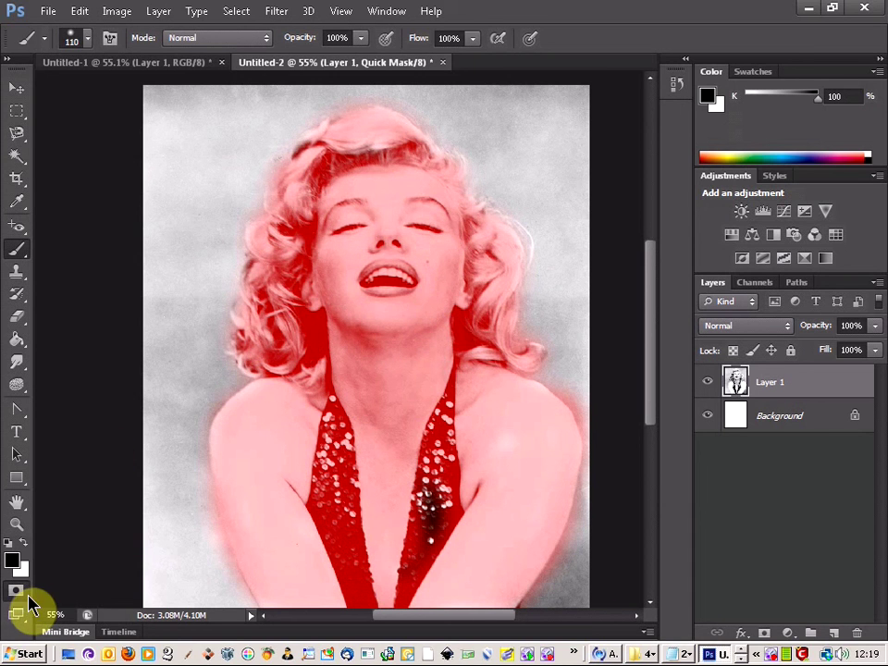
# Step: Cover the missed patch on the sequinned dress in Quick Mask and convert the mask into a selection of the background
pyautogui.click(21, 597)
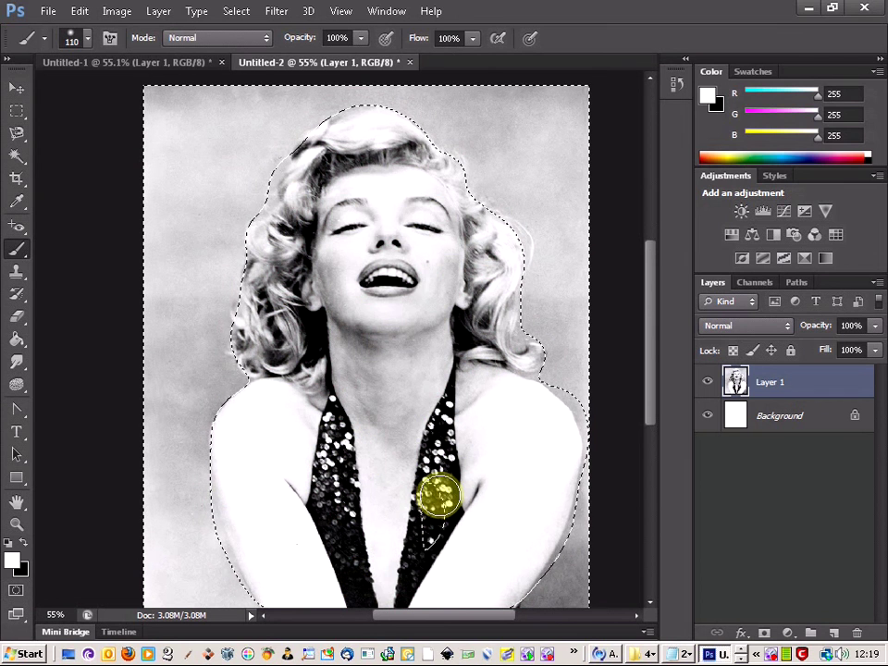
pyautogui.click(21, 555)
pyautogui.click(18, 592)
pyautogui.moveTo(370, 536)
pyautogui.mouseDown()
pyautogui.moveTo(415, 509)
pyautogui.moveTo(428, 485)
pyautogui.moveTo(424, 569)
pyautogui.moveTo(426, 502)
pyautogui.mouseUp()
pyautogui.click(16, 591)
pyautogui.click(23, 545)
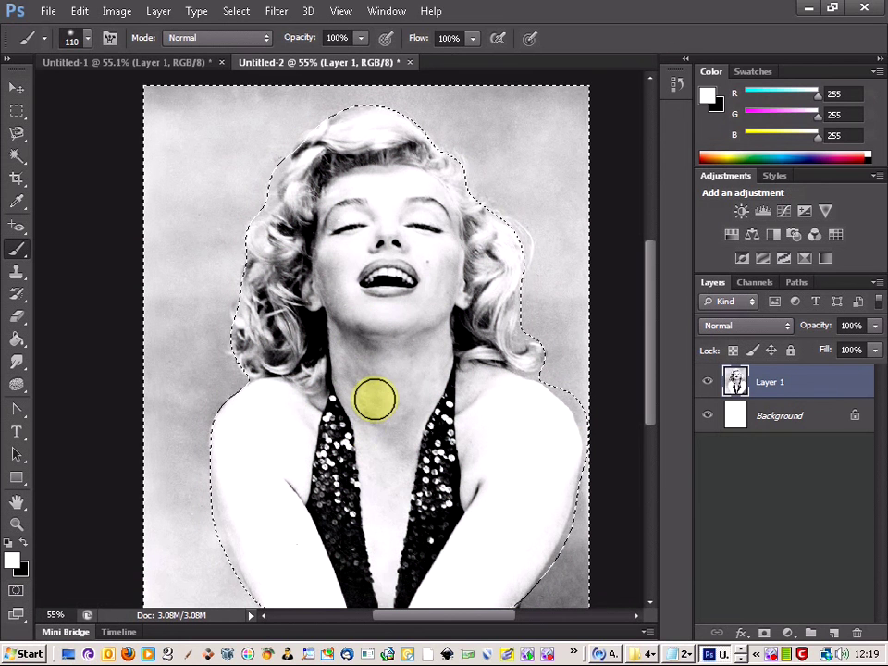
# Step: Delete the grey background around the woman on Layer 1, and check her soft edges with the selection briefly cleared
pyautogui.press('Delete')
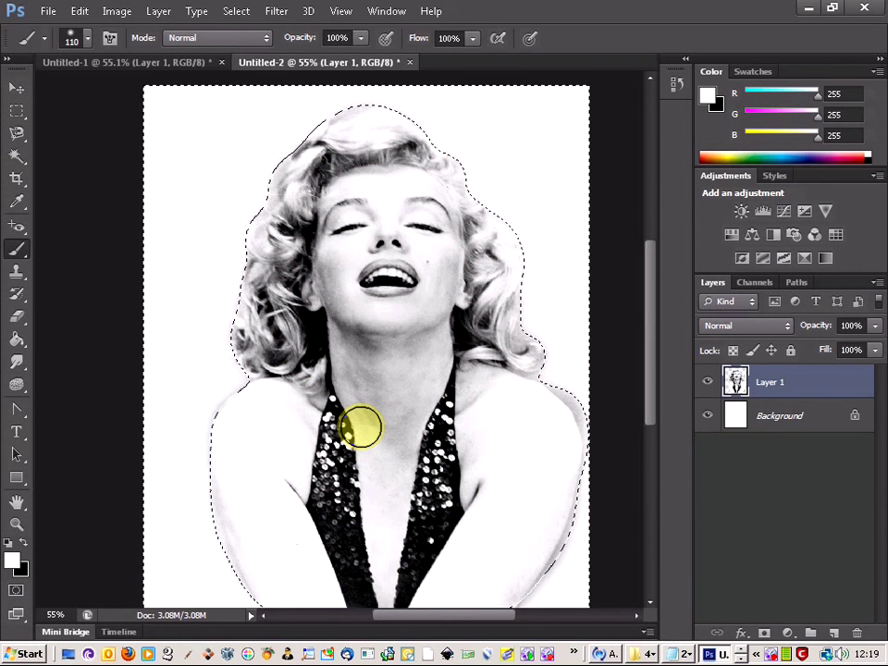
pyautogui.hotkey('ctrl', 'd')
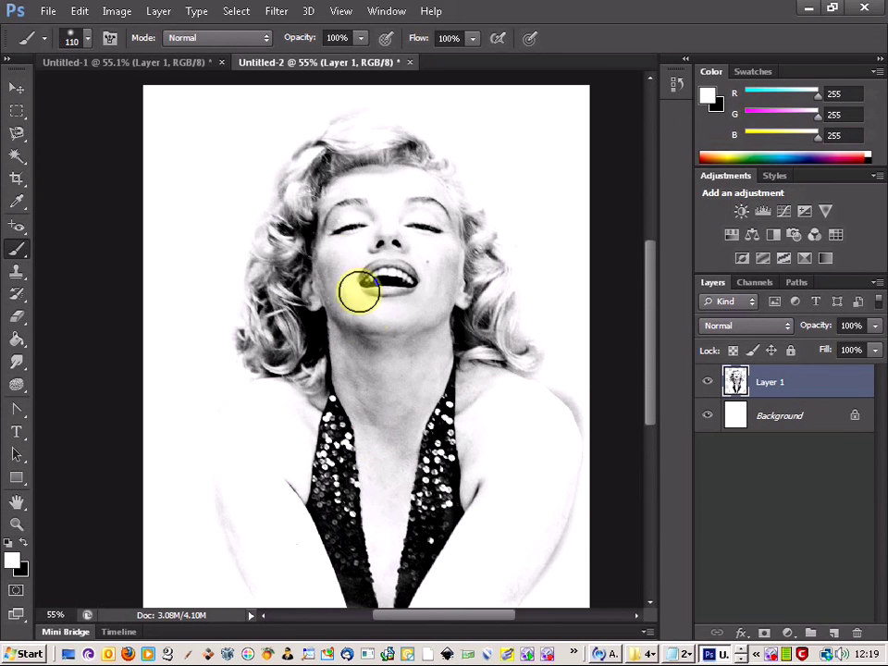
pyautogui.hotkey('ctrl', 'shift', 'd')
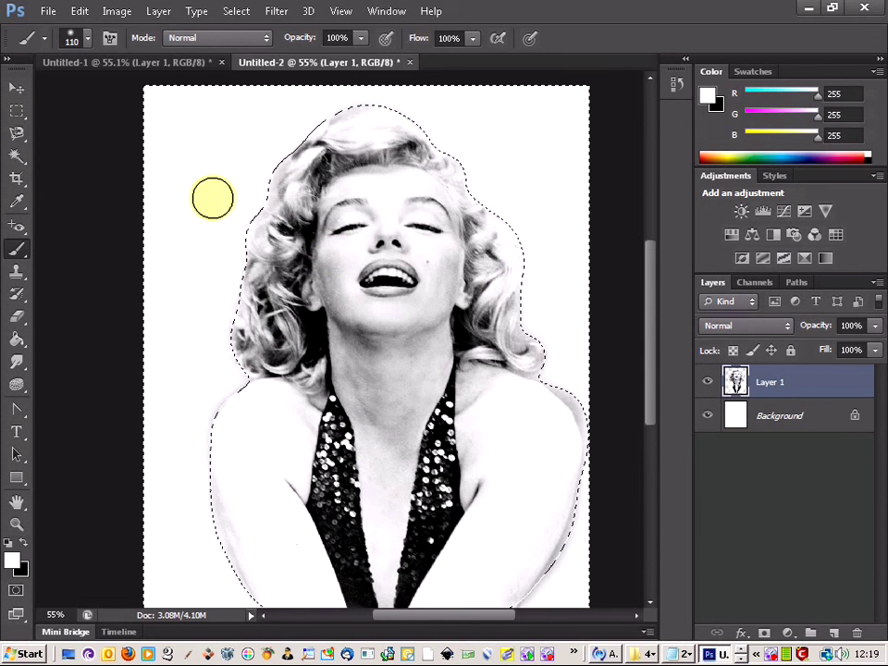
# Step: Replace the background selection with the entire canvas, and copy the cut-out woman from Untitled-2 into Untitled-1
pyautogui.click(16, 110)
pyautogui.click(464, 290)
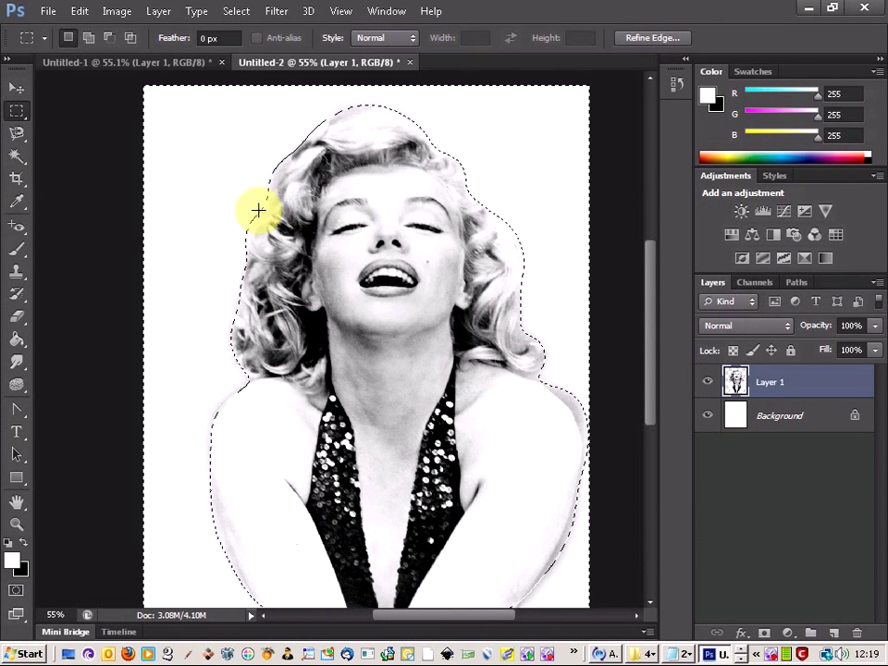
pyautogui.rightClick(222, 206)
pyautogui.click(231, 213)
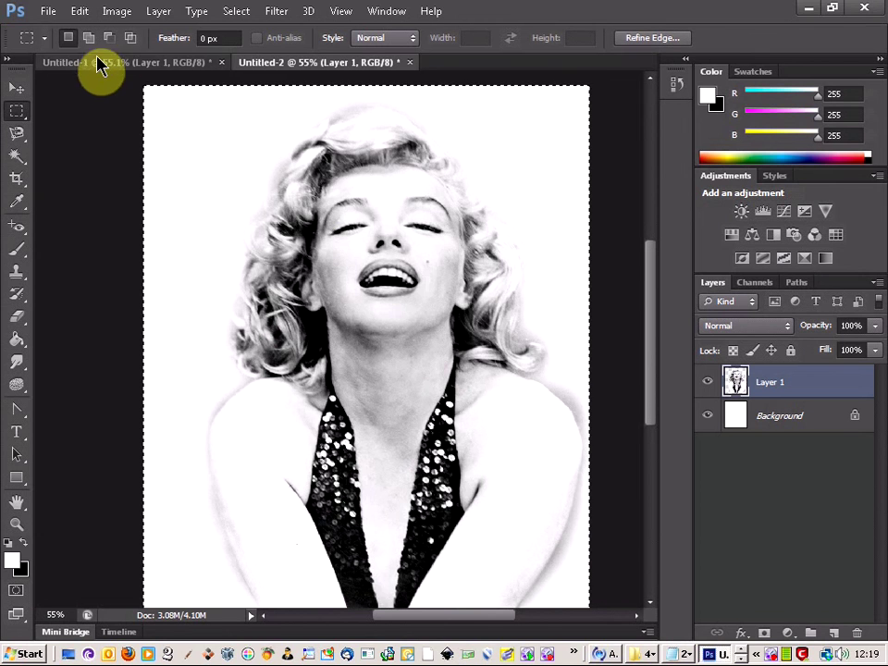
pyautogui.click(127, 62)
pyautogui.moveTo(281, 143); pyautogui.dragTo(292, 144)
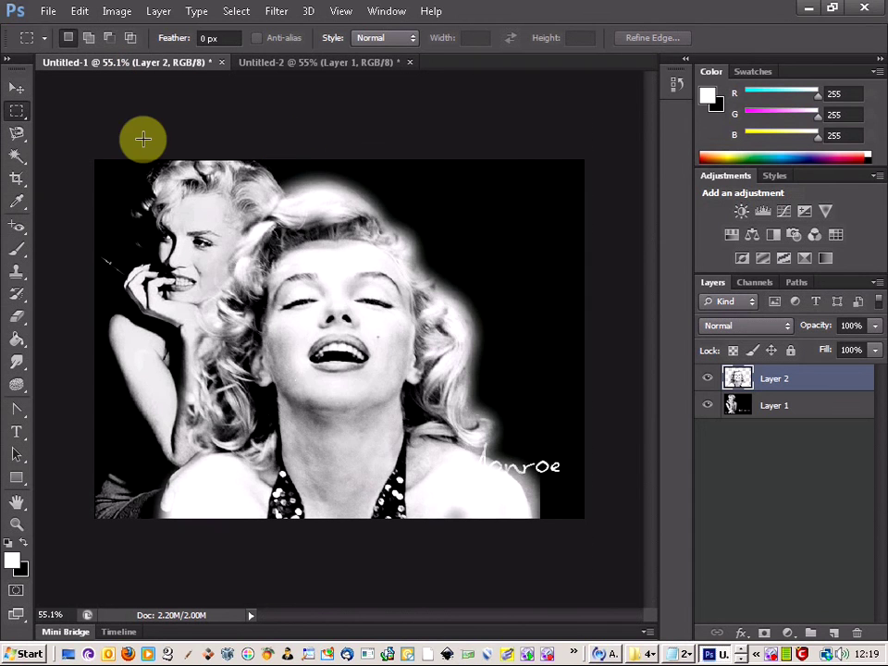
# Step: Scale the pasted woman on Layer 2 to about 49% and place her above the Marilyn Monroe lettering
pyautogui.click(15, 88)
pyautogui.moveTo(539, 159); pyautogui.dragTo(419, 432)
pyautogui.moveTo(272, 470); pyautogui.dragTo(463, 211)
pyautogui.moveTo(561, 135); pyautogui.dragTo(529, 180)
pyautogui.moveTo(476, 242); pyautogui.dragTo(503, 224)
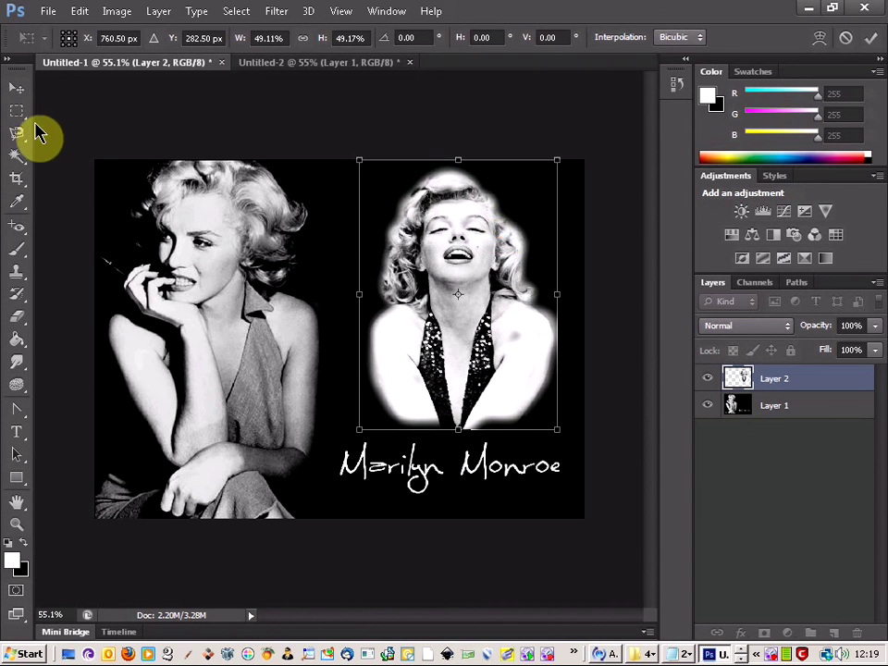
pyautogui.click(16, 110)
pyautogui.click(381, 258)
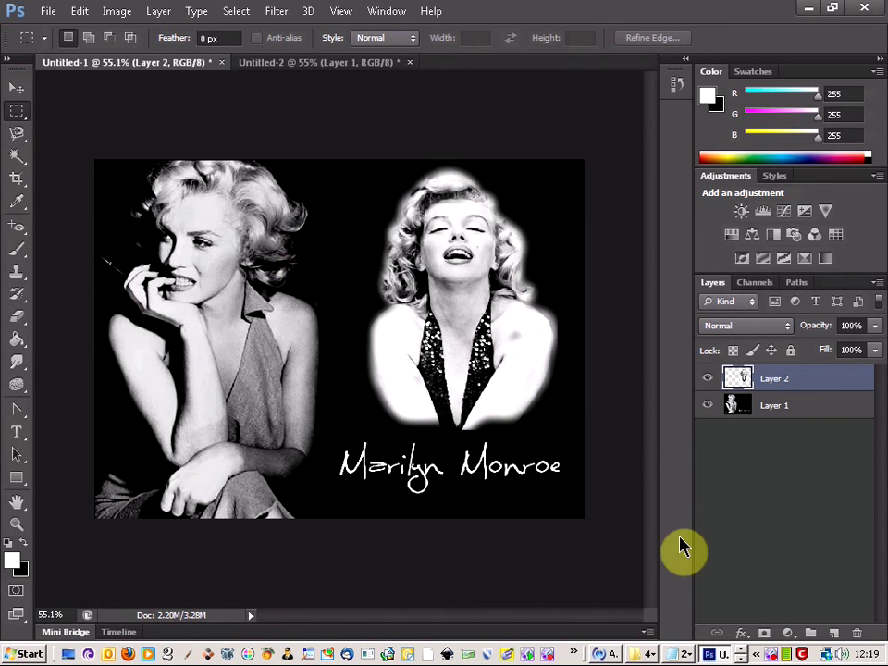
pyautogui.rightClick(771, 654)
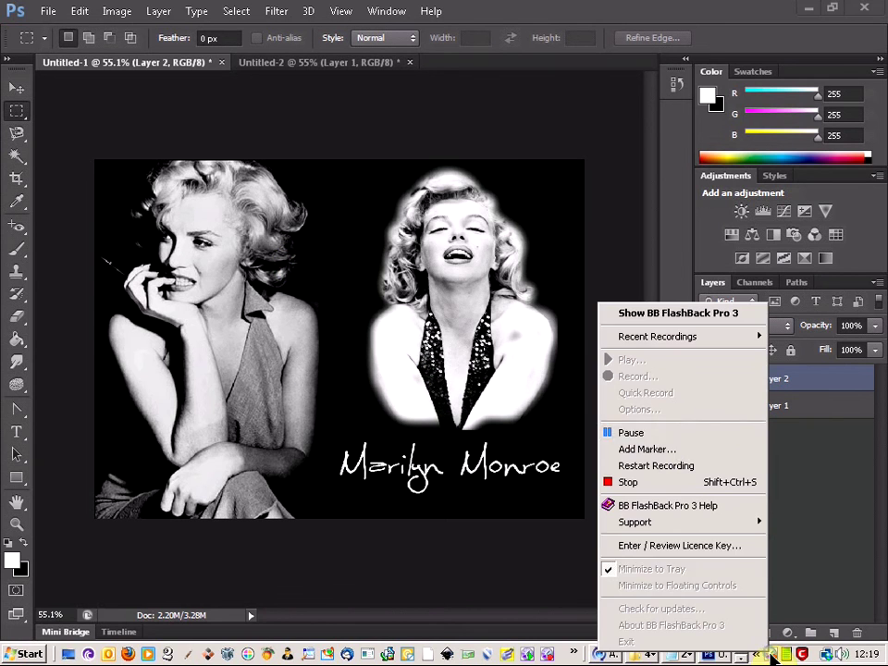